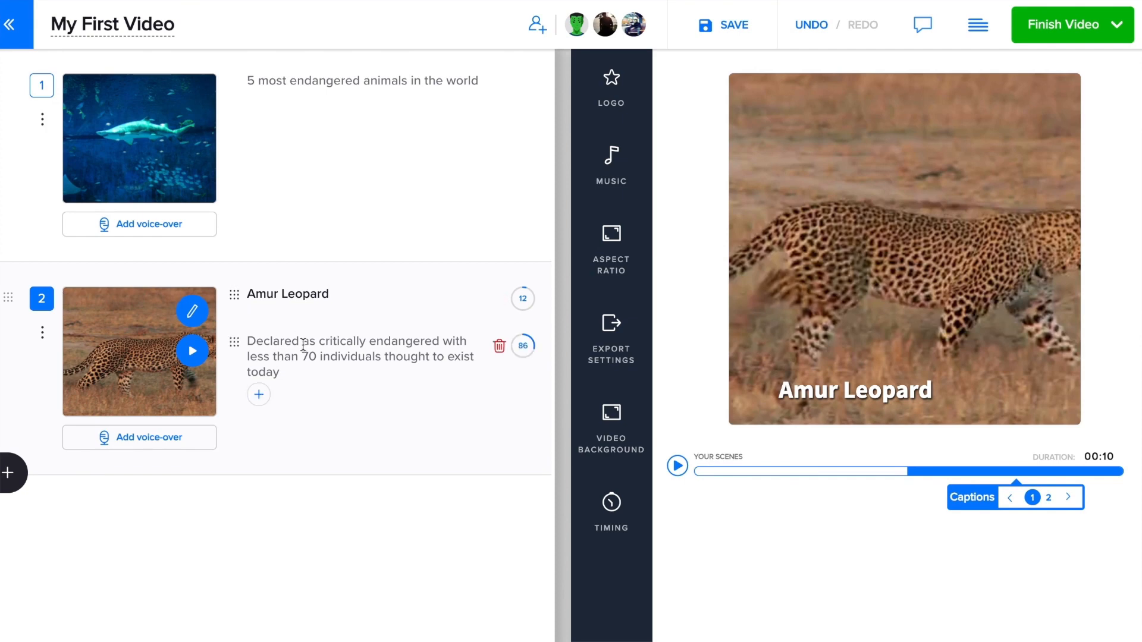
- Open the leopard scene's voice-over dialog and cancel it without adding a voice-over
{"action": "left_click", "coordinate": [300, 347]}
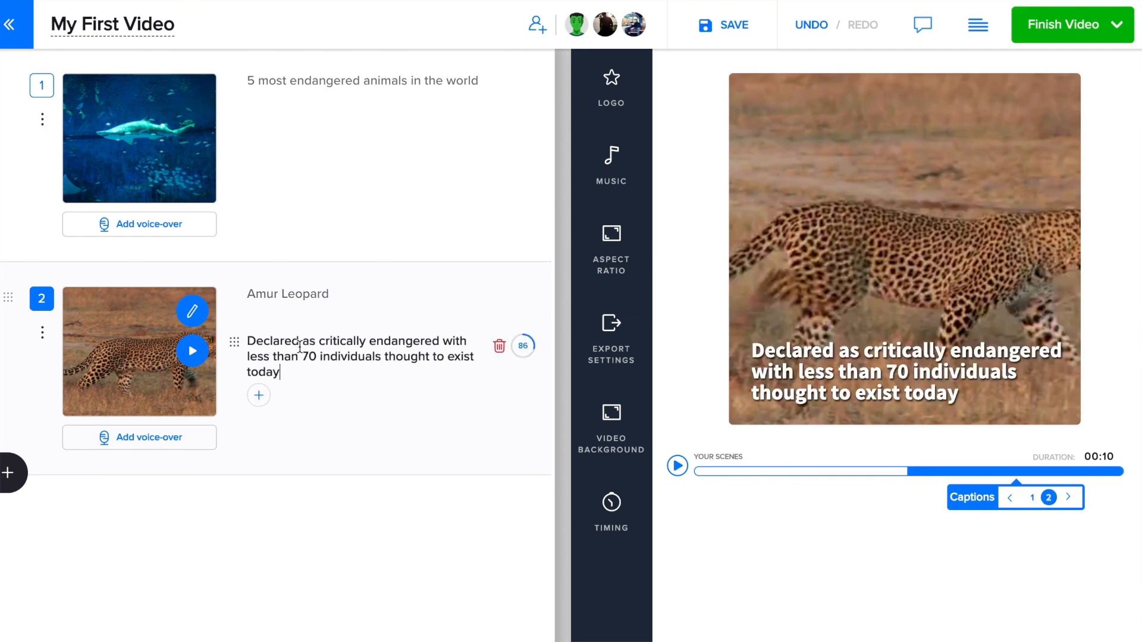
{"action": "left_click", "coordinate": [159, 438]}
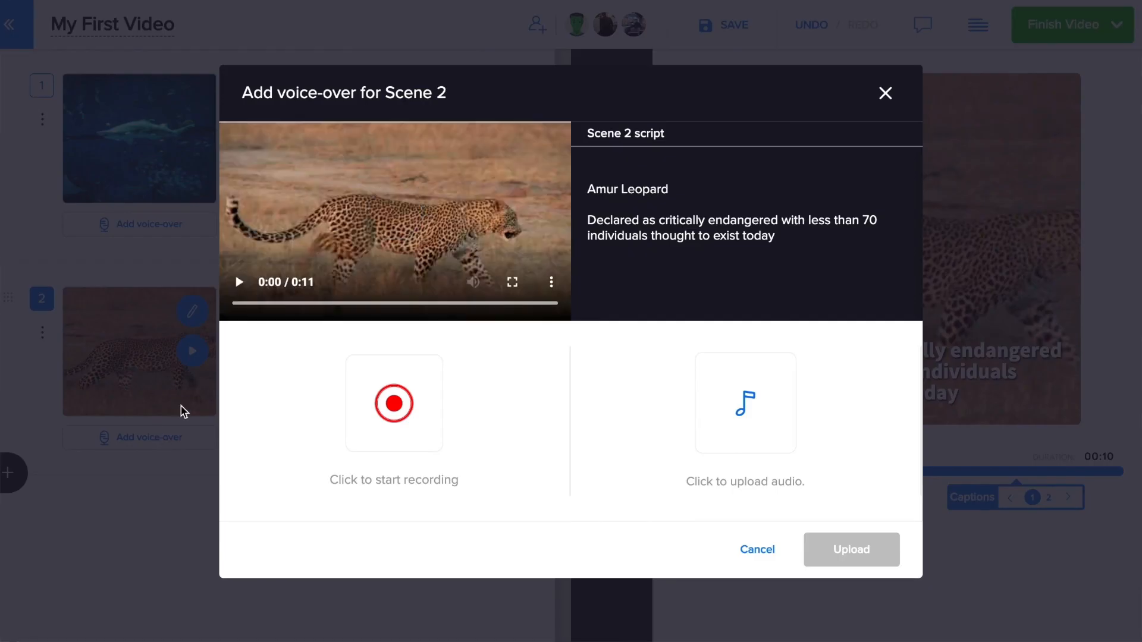
{"action": "left_click", "coordinate": [758, 551]}
- Replace 'animals' with 'species' in the opening caption
{"action": "double_click", "coordinate": [378, 76]}
{"action": "type", "text": "species in the world"}
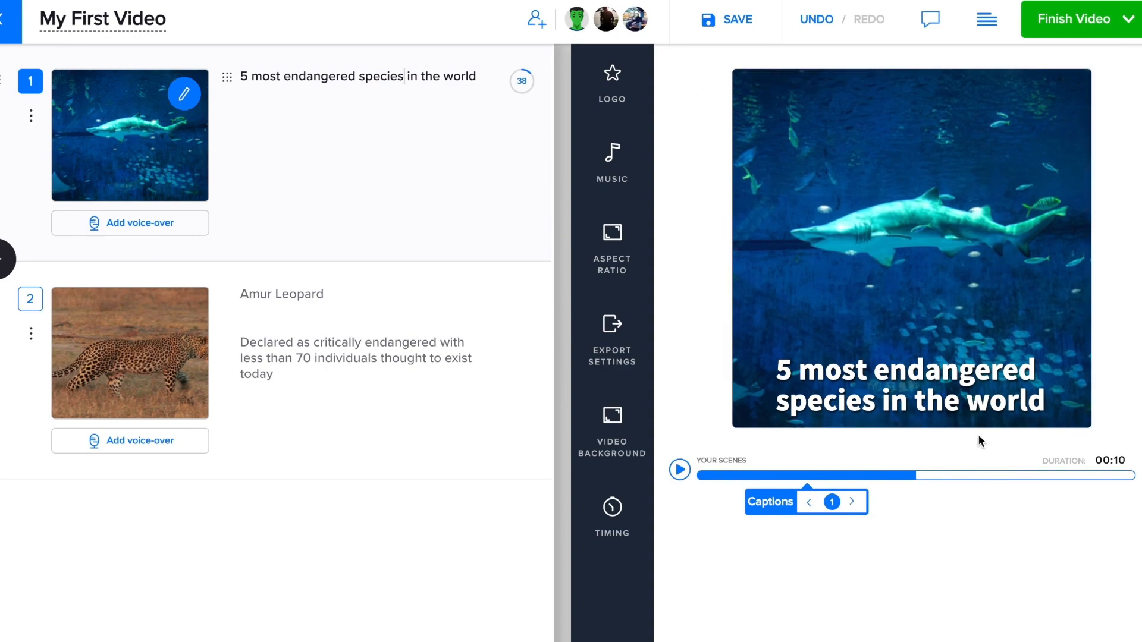
{"action": "left_click", "coordinate": [6, 476]}
- Add a third scene holding a whale shark stock video found by searching 'whale'
{"action": "left_click", "coordinate": [92, 250]}
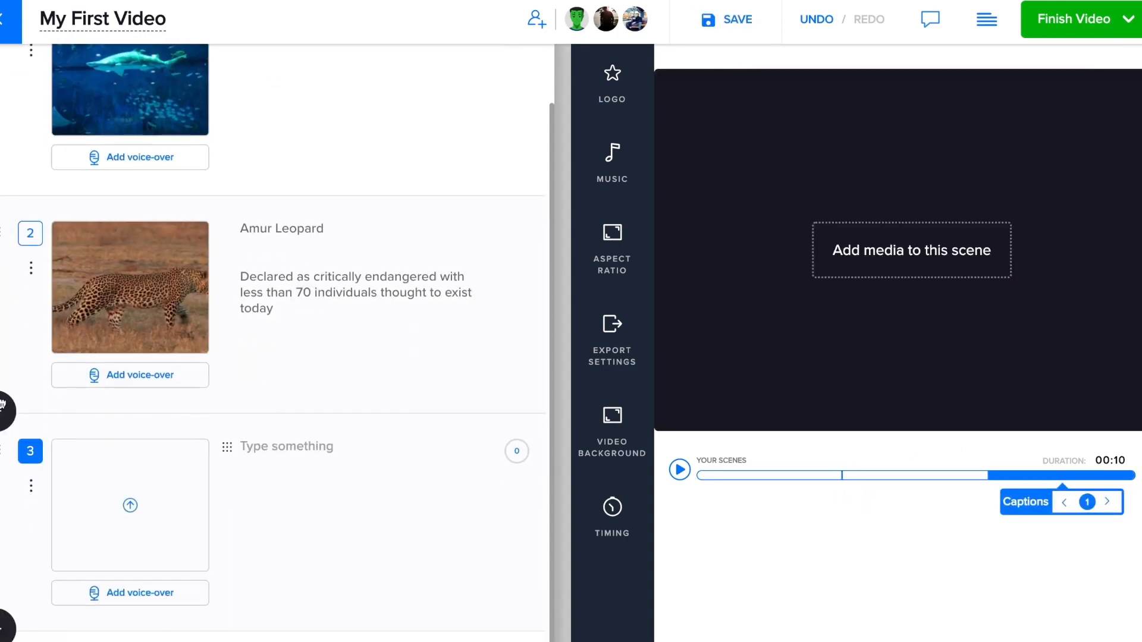
{"action": "left_click", "coordinate": [135, 546]}
{"action": "left_click", "coordinate": [432, 151]}
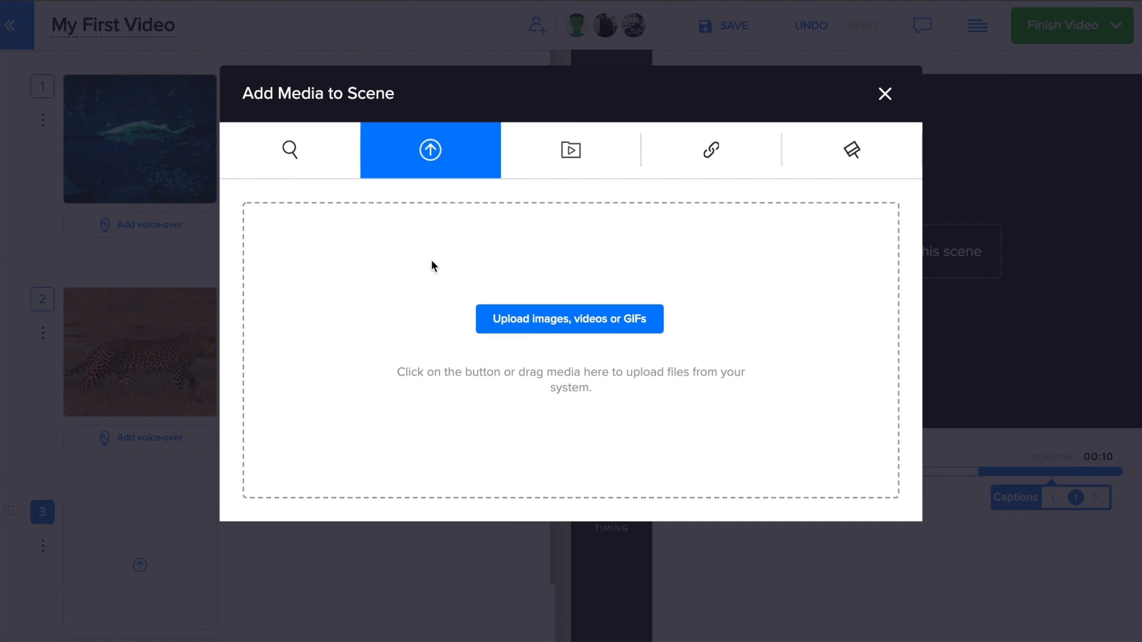
{"action": "left_click", "coordinate": [290, 149]}
{"action": "left_click", "coordinate": [285, 224]}
{"action": "type", "text": "whale"}
{"action": "left_click", "coordinate": [714, 225]}
{"action": "left_click", "coordinate": [257, 296]}
{"action": "left_click", "coordinate": [825, 222]}
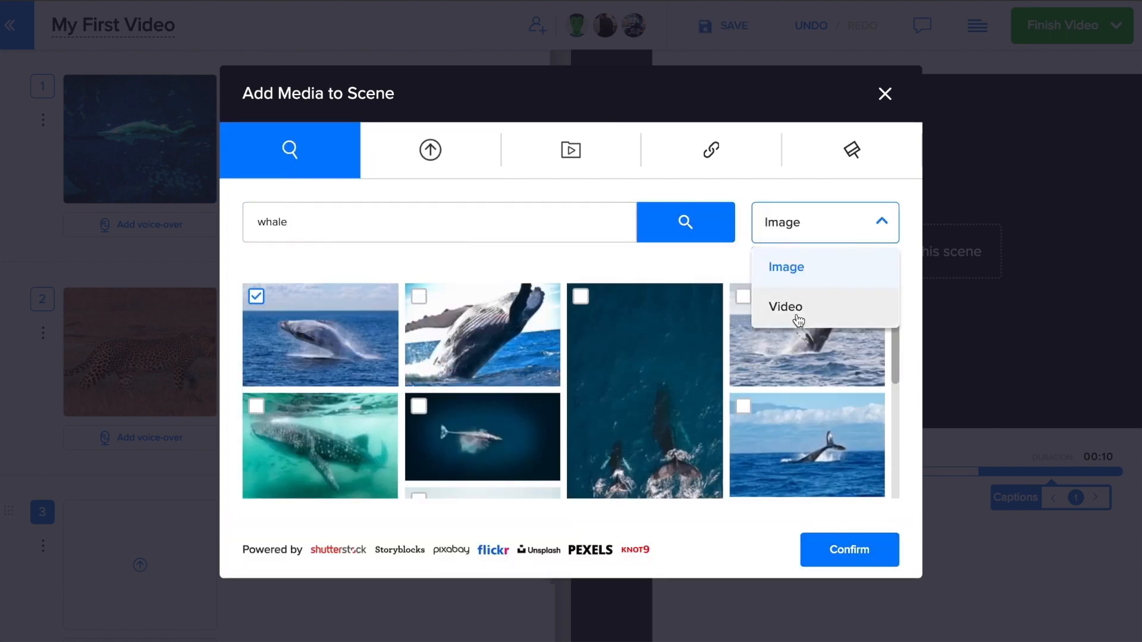
{"action": "left_click", "coordinate": [798, 321]}
{"action": "left_click", "coordinate": [743, 394]}
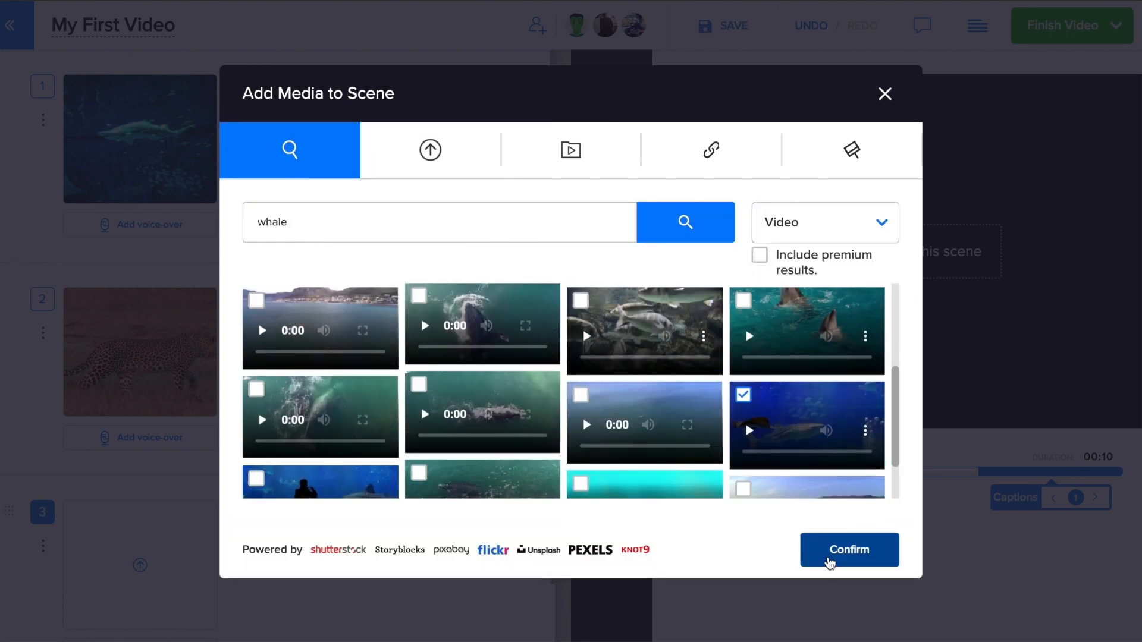
{"action": "left_click", "coordinate": [849, 550]}
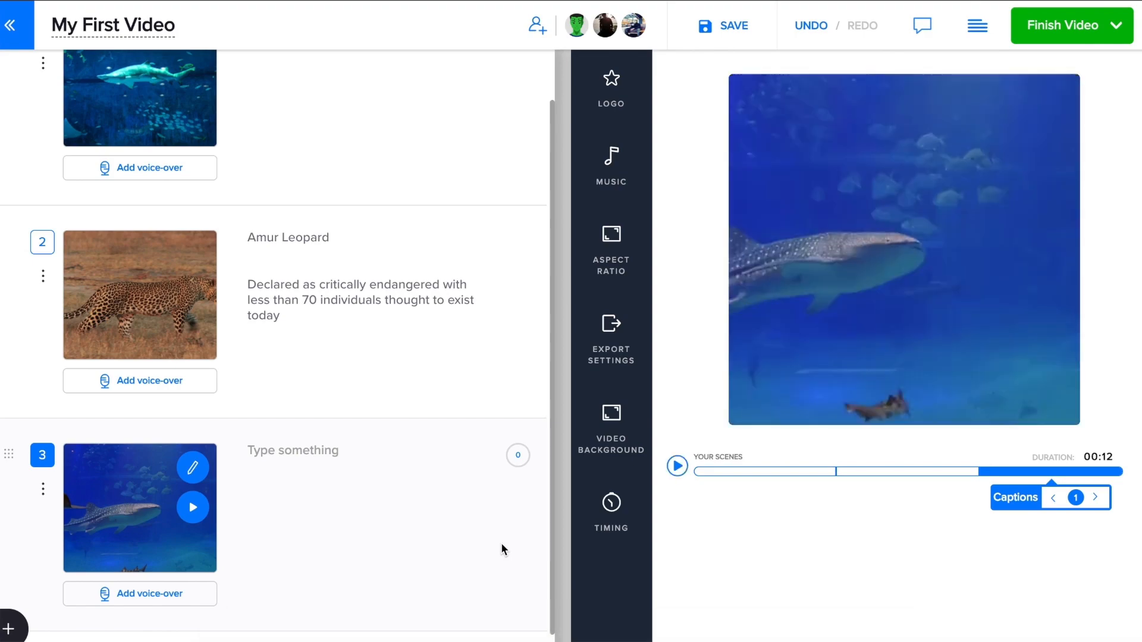
- Give scene 4 a gradient background captioned 'What can be done to save these species?'
{"action": "scroll", "coordinate": [501, 542], "scroll_direction": "down", "scroll_amount": 3}
{"action": "left_click", "coordinate": [141, 504]}
{"action": "left_click", "coordinate": [852, 149]}
{"action": "left_click", "coordinate": [494, 426]}
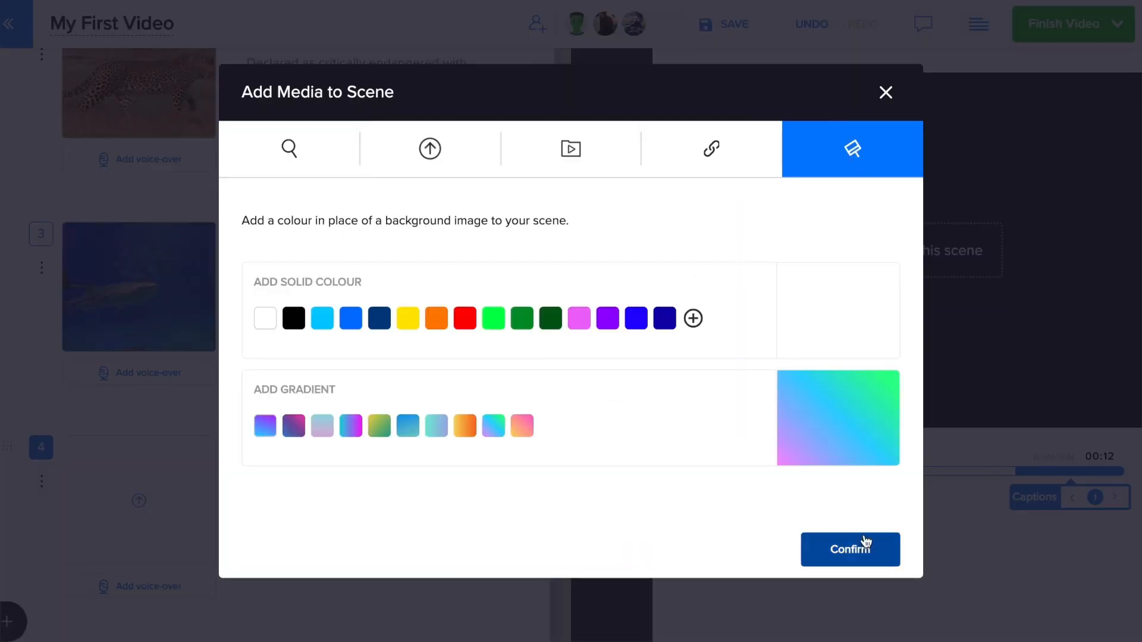
{"action": "left_click", "coordinate": [851, 547]}
{"action": "left_click", "coordinate": [333, 440]}
{"action": "type", "text": "What can be done to sa"}
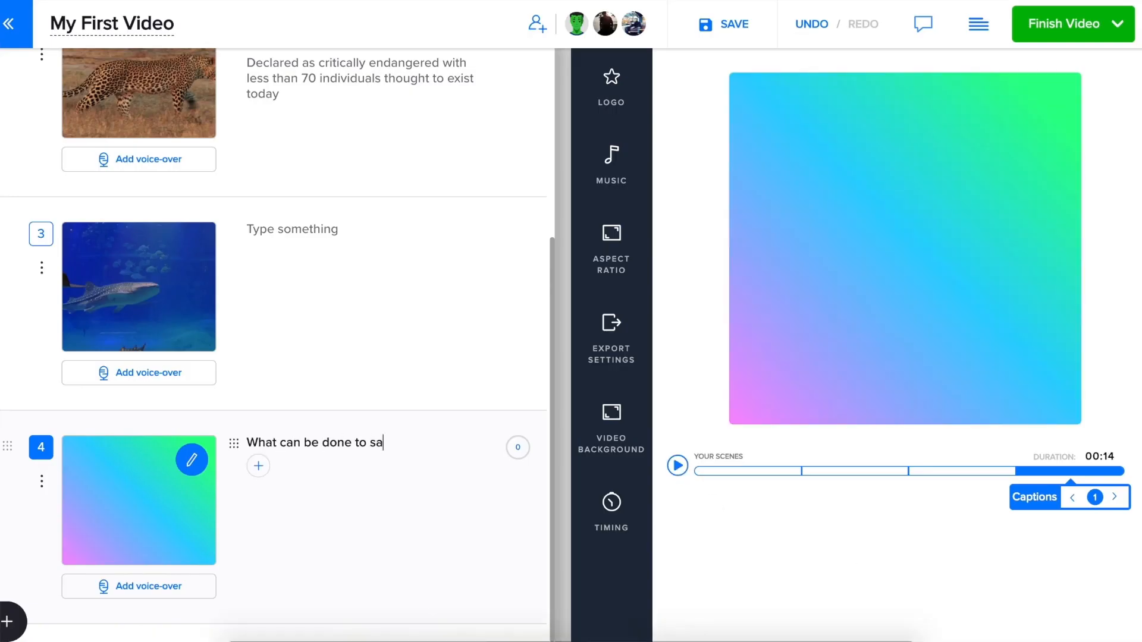
{"action": "type", "text": "ve these species?"}
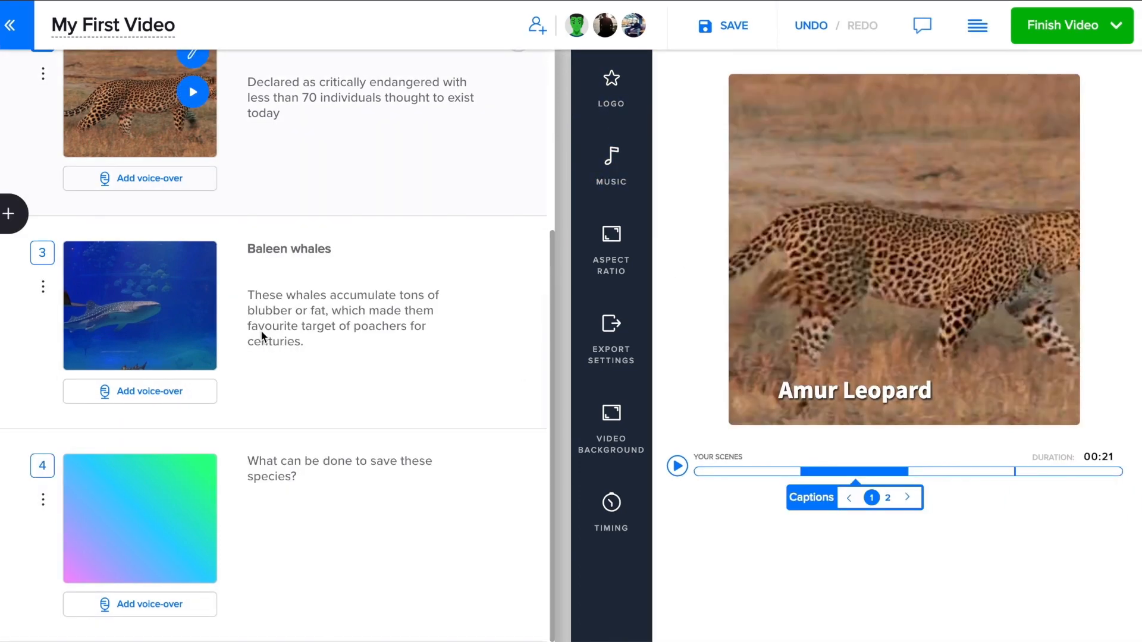
- Add the line 'Centuries of hunting has left this specie in shambles…' to the whale scene and highlight the key phrase
{"action": "left_click", "coordinate": [259, 369]}
{"action": "type", "text": "Centuries of hunting has left this specie in shambles, as they"}
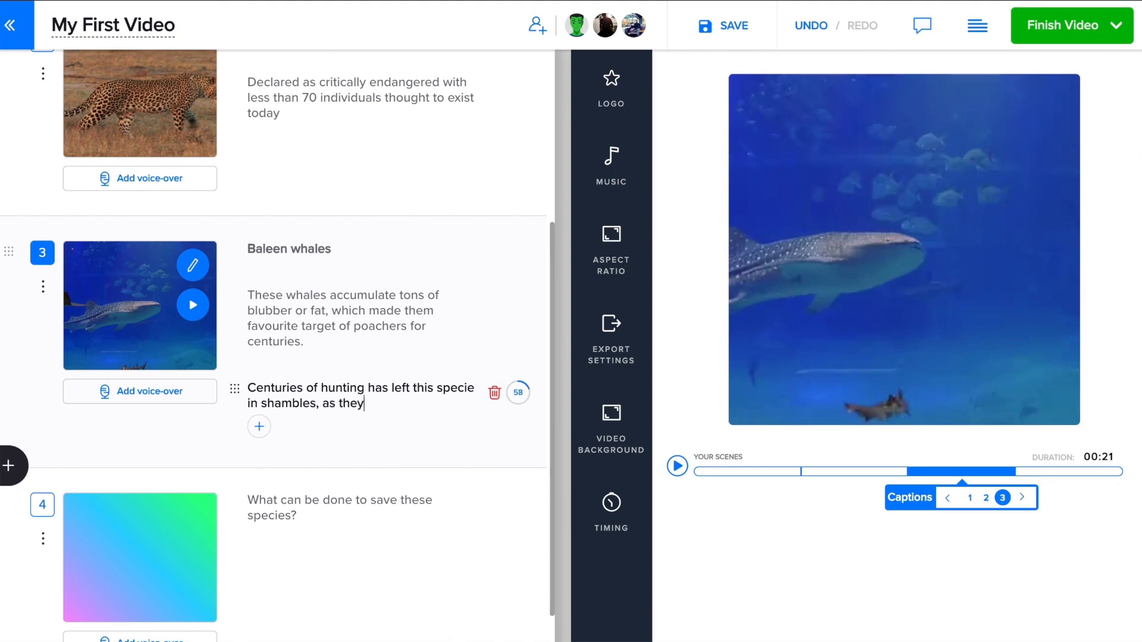
{"action": "type", "text": " reproduce very slowly."}
{"action": "left_click_drag", "start_coordinate": [321, 388], "coordinate": [316, 403]}
{"action": "left_click", "coordinate": [383, 436]}
{"action": "left_click", "coordinate": [356, 388]}
{"action": "double_click", "coordinate": [316, 405]}
{"action": "left_click", "coordinate": [677, 466]}
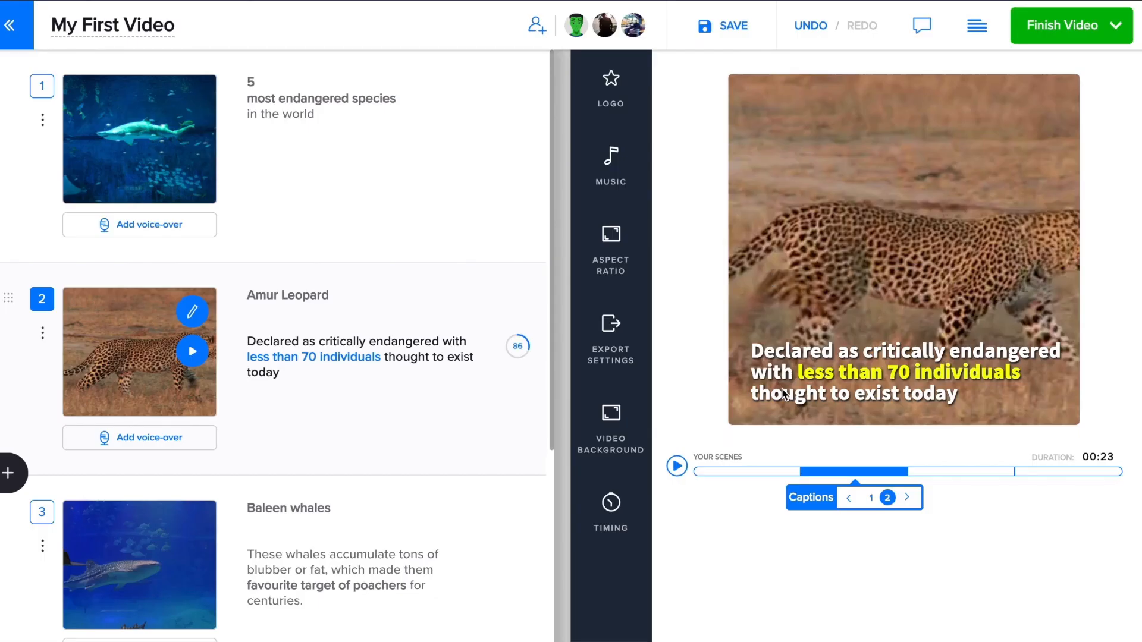
- Make the leopard caption's highlighted words teal on a dark background
{"action": "left_click", "coordinate": [784, 394]}
{"action": "left_click", "coordinate": [597, 445]}
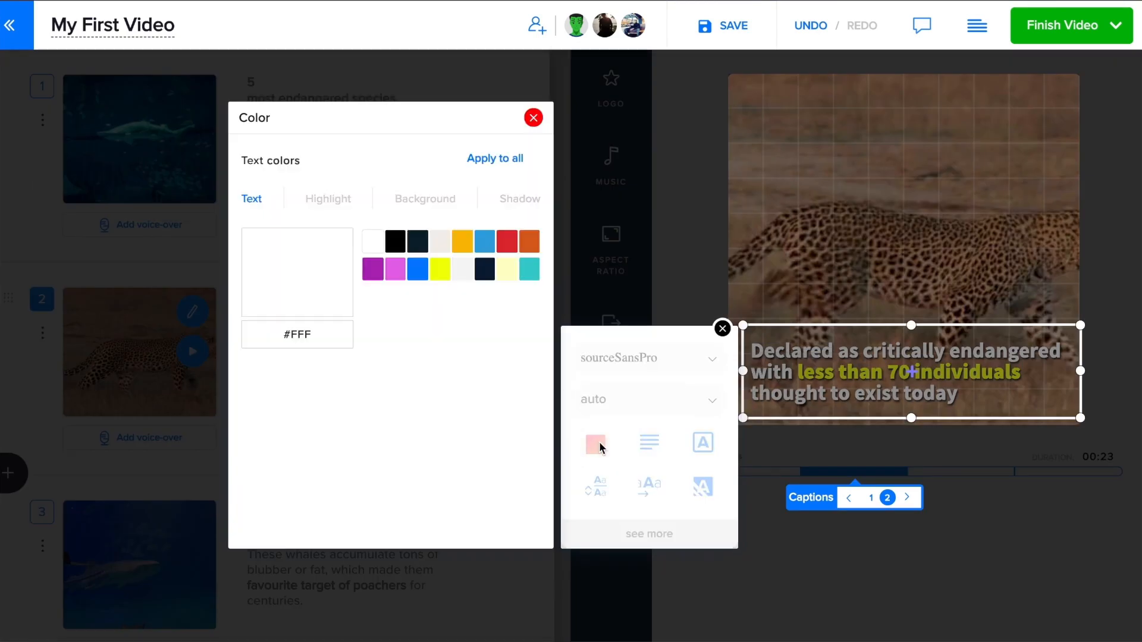
{"action": "left_click", "coordinate": [326, 204]}
{"action": "left_click", "coordinate": [528, 268]}
{"action": "left_click", "coordinate": [514, 201]}
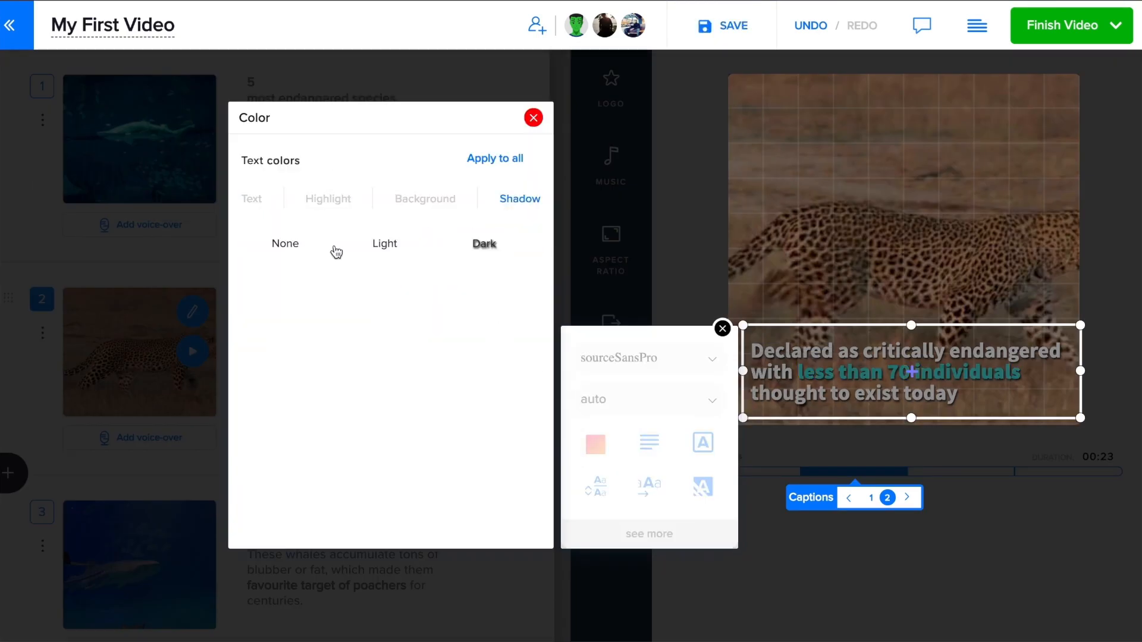
{"action": "left_click", "coordinate": [426, 201]}
{"action": "left_click", "coordinate": [396, 243]}
- Widen the leopard caption box out to the image's left edge
{"action": "left_click", "coordinate": [534, 118]}
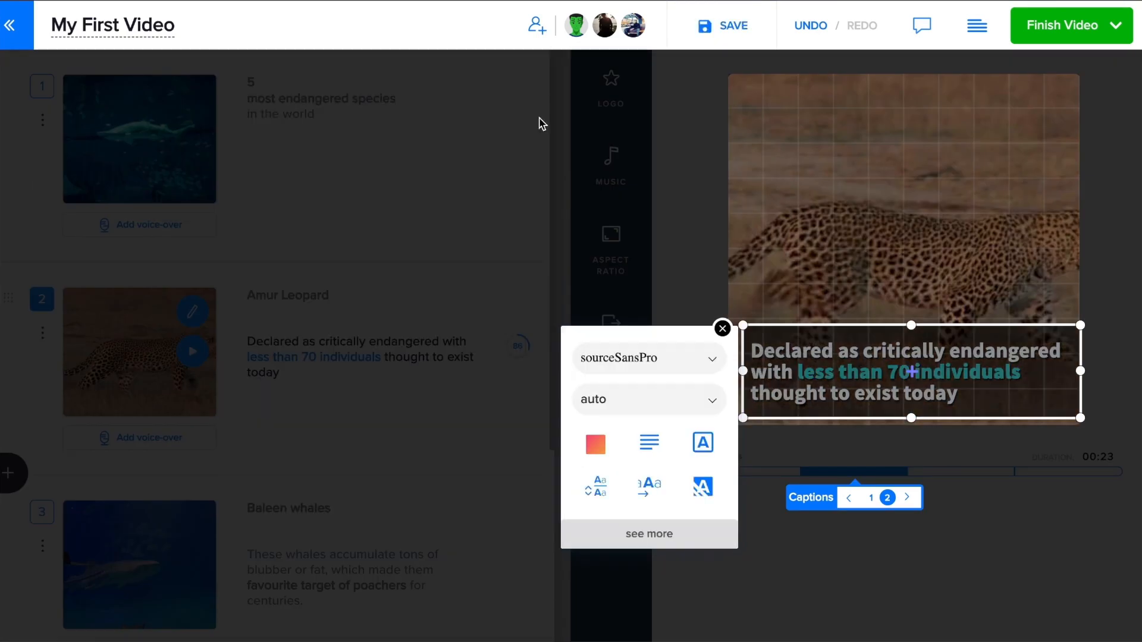
{"action": "left_click", "coordinate": [723, 329]}
{"action": "left_click_drag", "start_coordinate": [745, 372], "coordinate": [727, 372]}
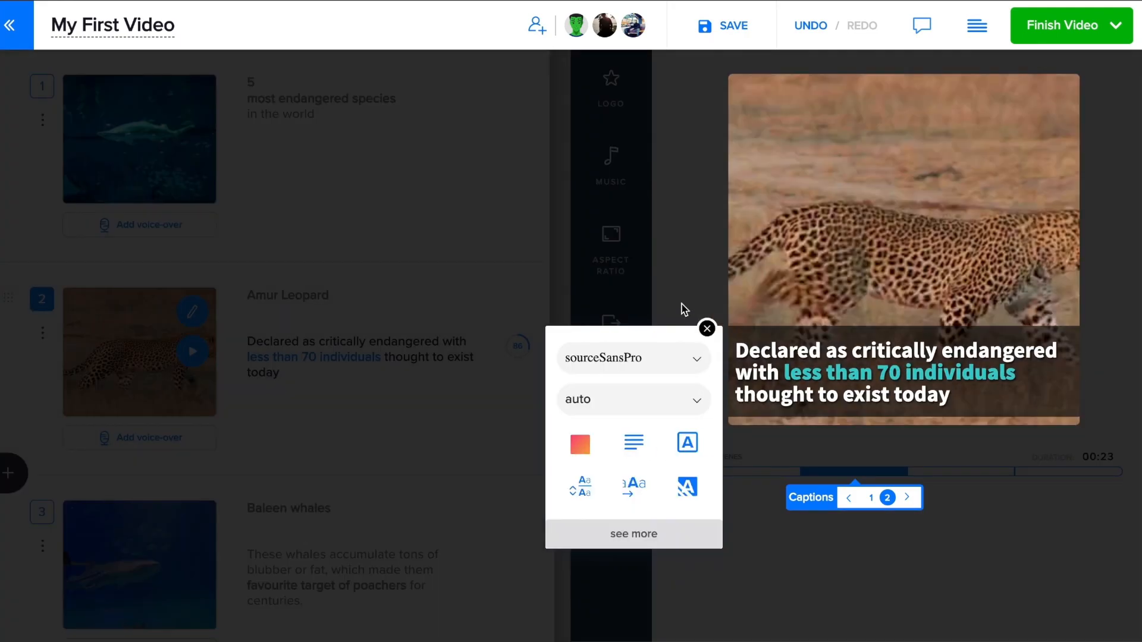
{"action": "left_click", "coordinate": [681, 305]}
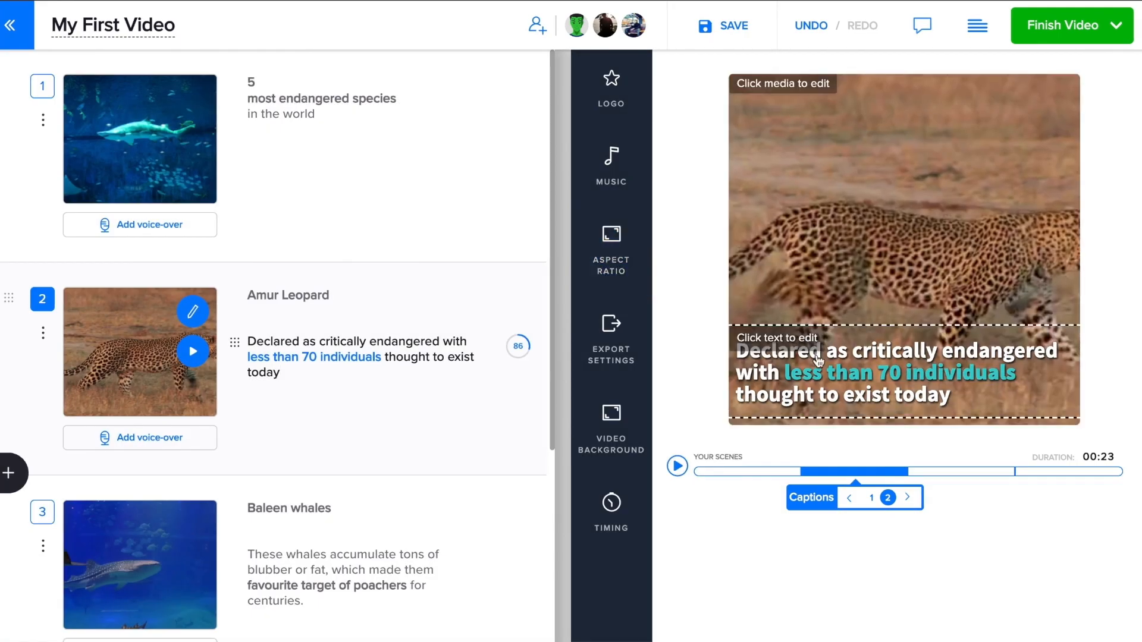
- Switch the leopard caption's font to League Spartan and apply it to all scenes
{"action": "left_click", "coordinate": [817, 356]}
{"action": "left_click", "coordinate": [613, 357]}
{"action": "left_click", "coordinate": [333, 212]}
{"action": "type", "text": "league"}
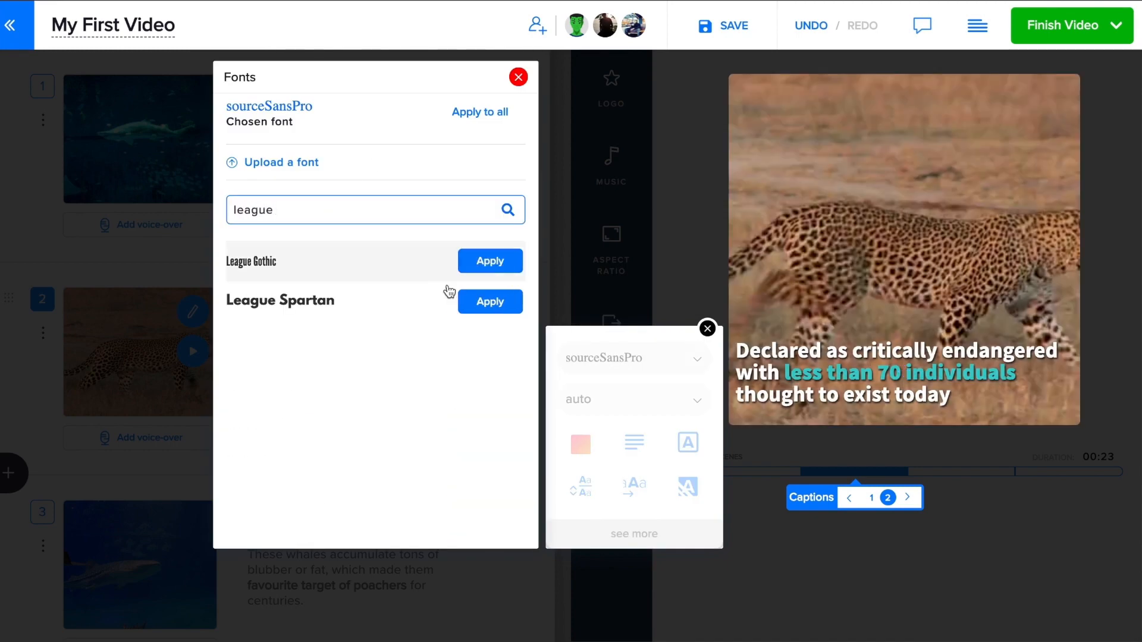
{"action": "left_click", "coordinate": [491, 301]}
{"action": "left_click", "coordinate": [490, 114]}
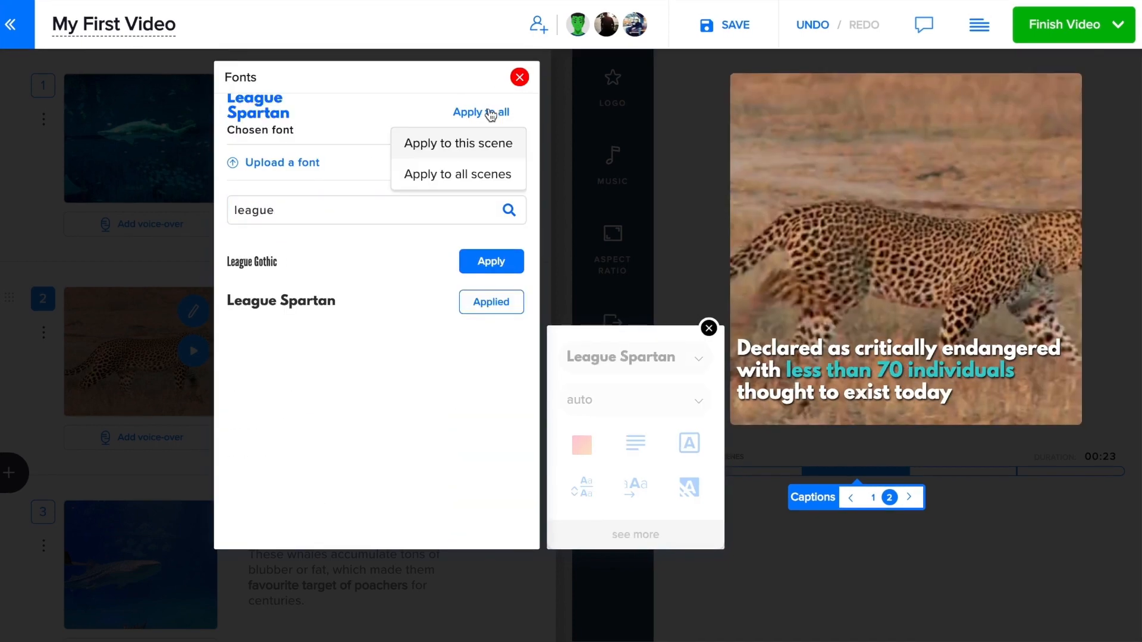
{"action": "left_click", "coordinate": [477, 174]}
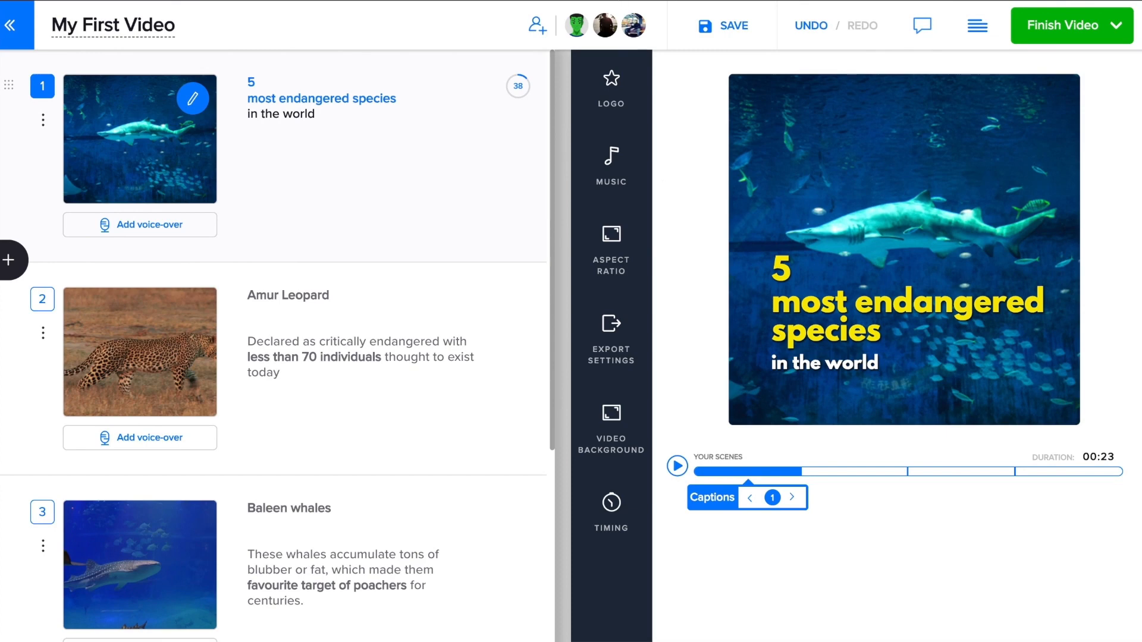
- Resize the opening title and move it to the top of the shark image
{"action": "left_click", "coordinate": [966, 208]}
{"action": "left_click_drag", "start_coordinate": [764, 218], "coordinate": [743, 288]}
{"action": "left_click_drag", "start_coordinate": [826, 347], "coordinate": [893, 145]}
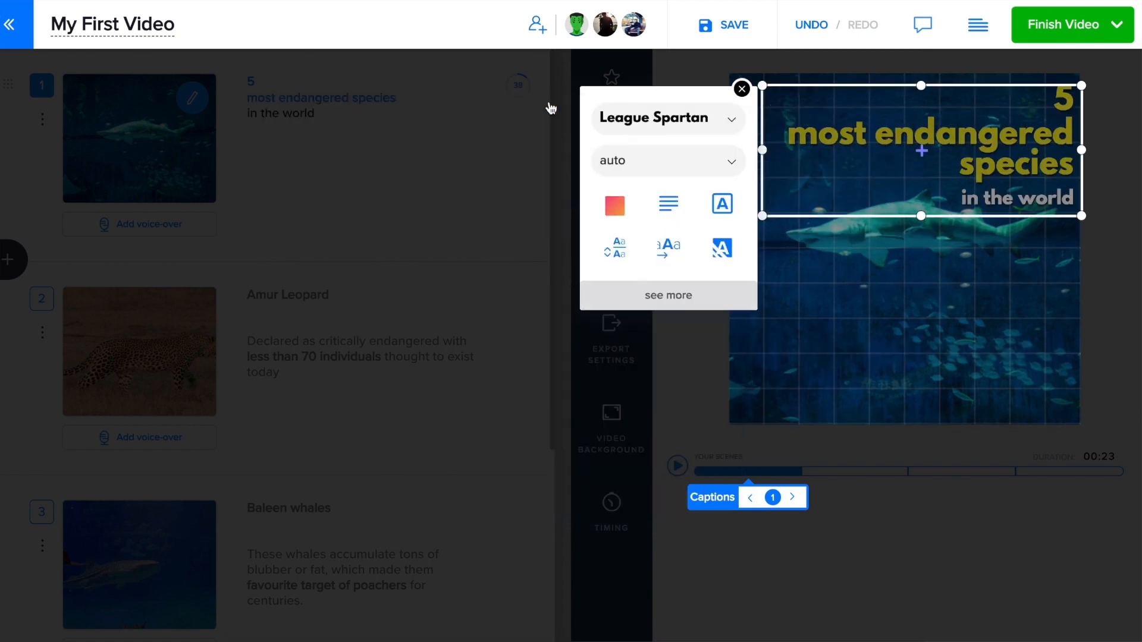
- Give the opening title the Slide From Bottom animation
{"action": "left_click", "coordinate": [668, 247]}
{"action": "scroll", "coordinate": [388, 433], "scroll_direction": "down", "scroll_amount": 2}
{"action": "scroll", "coordinate": [353, 457], "scroll_direction": "down", "scroll_amount": 6}
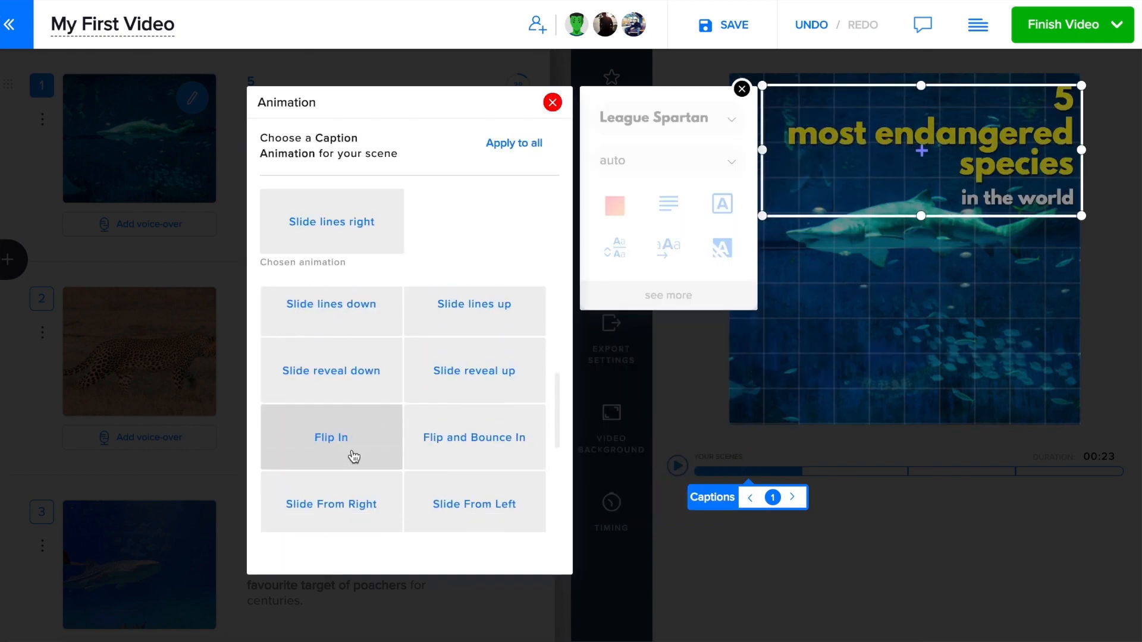
{"action": "left_click", "coordinate": [352, 402]}
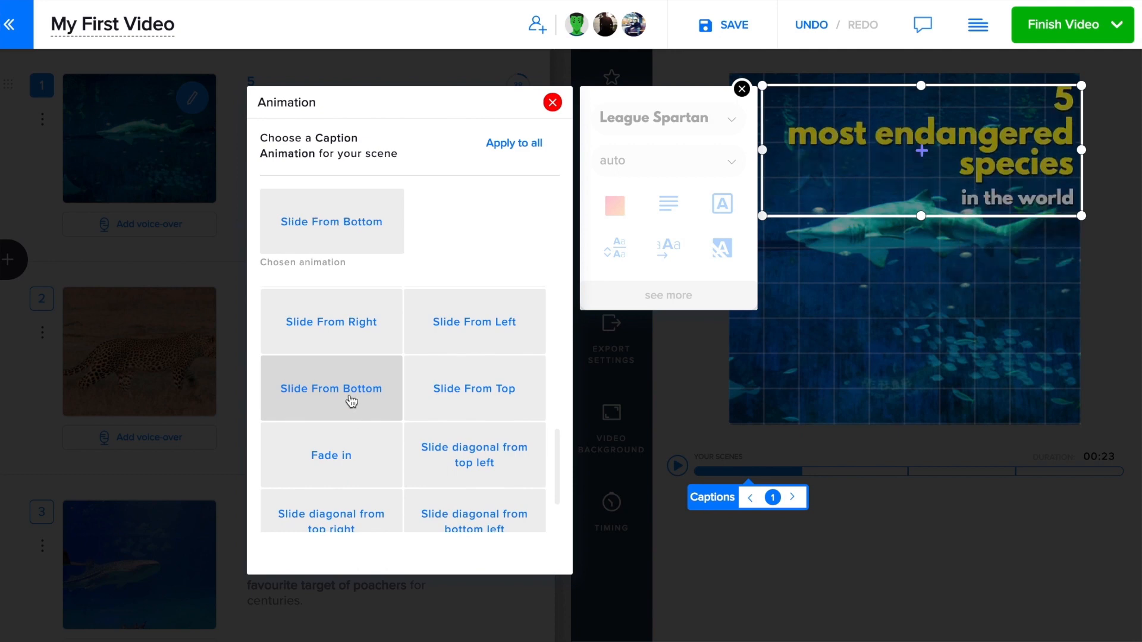
{"action": "left_click", "coordinate": [557, 111]}
{"action": "left_click", "coordinate": [742, 89]}
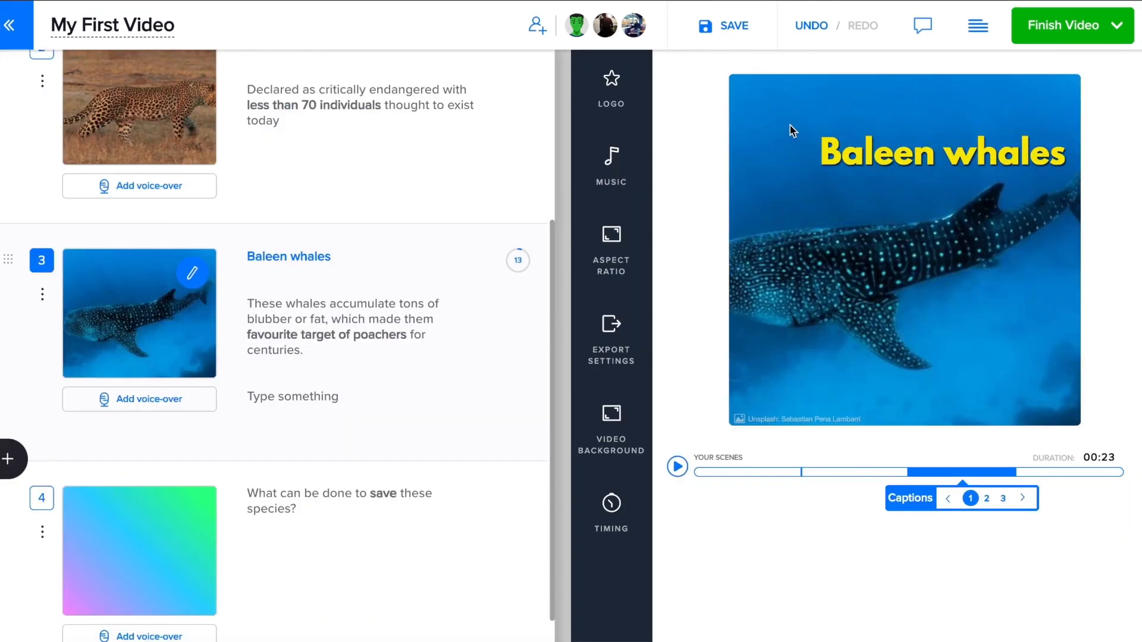
- Move the Baleen whales title to the top of the frame
{"action": "left_click", "coordinate": [790, 127]}
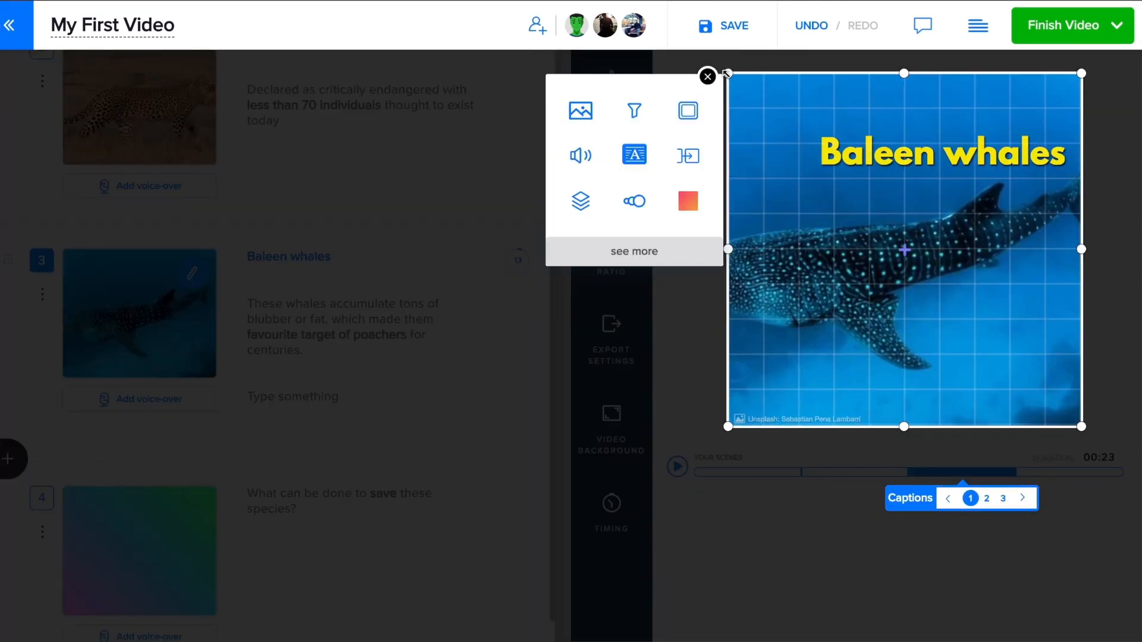
{"action": "left_click", "coordinate": [857, 154]}
{"action": "left_click_drag", "start_coordinate": [857, 153], "coordinate": [871, 119]}
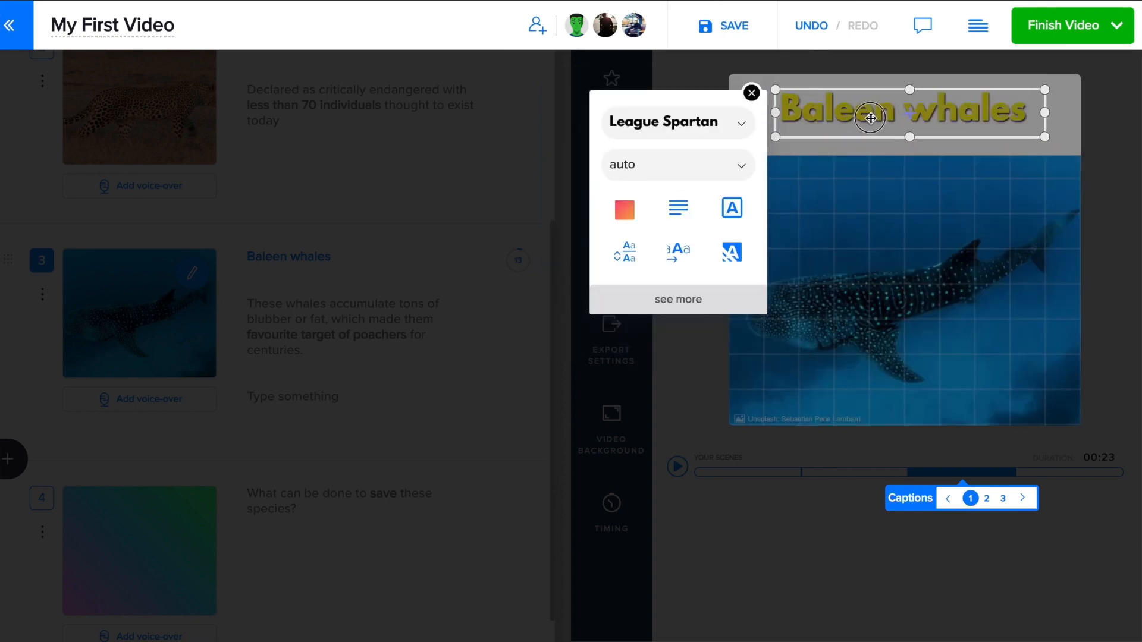
{"action": "left_click", "coordinate": [881, 247]}
- Make the whale scene's background colour black
{"action": "left_click", "coordinate": [823, 179]}
{"action": "left_click", "coordinate": [688, 282]}
{"action": "left_click", "coordinate": [446, 290]}
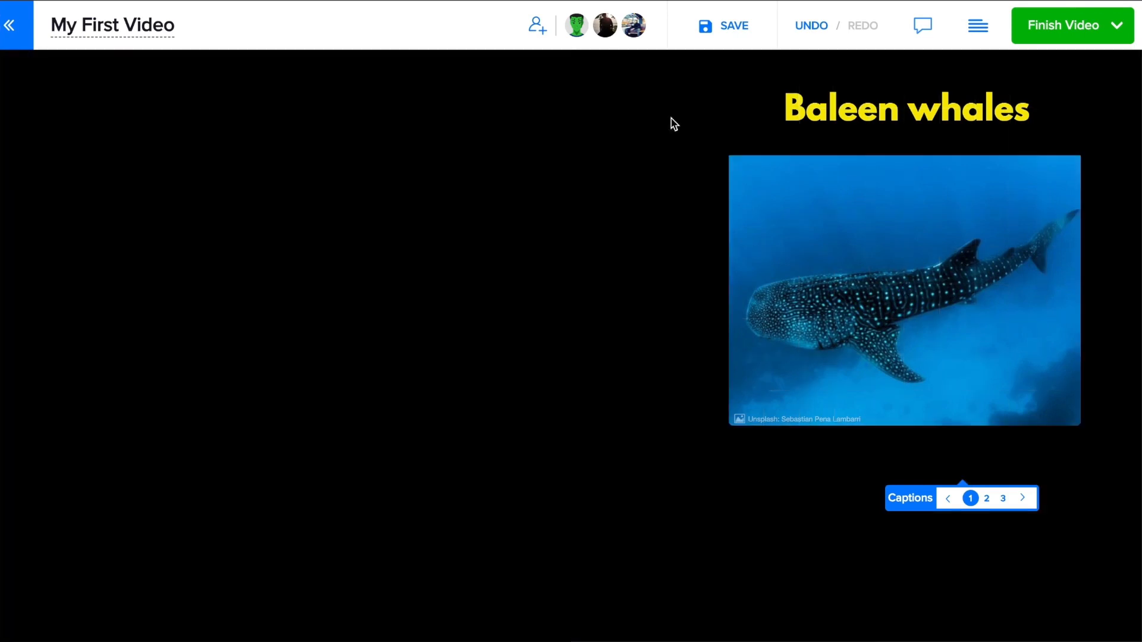
{"action": "left_click", "coordinate": [729, 54]}
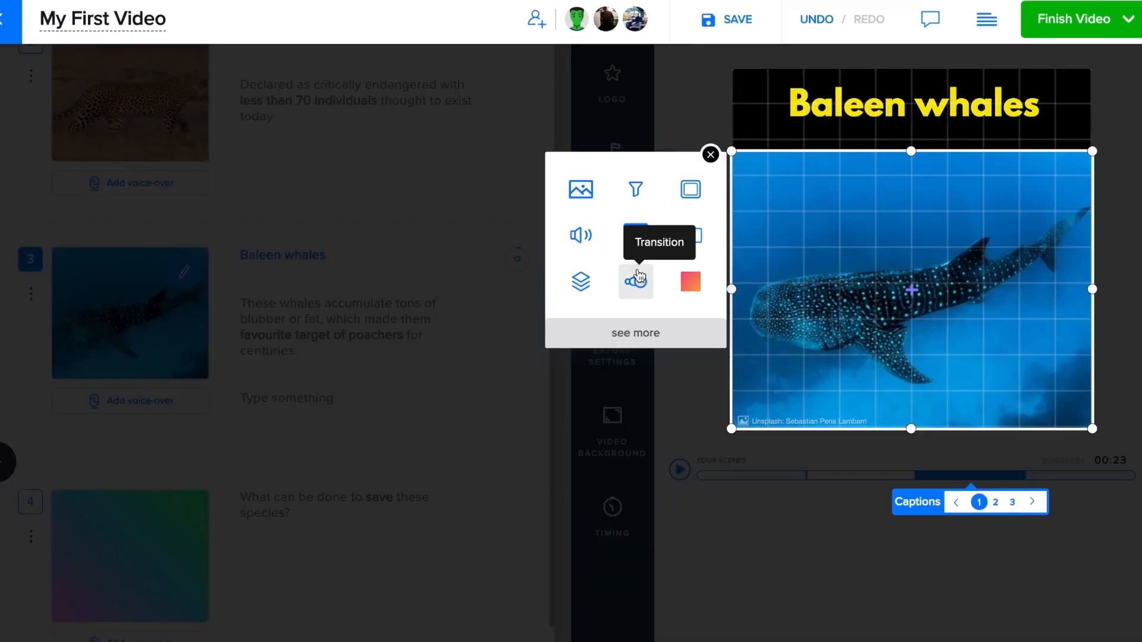
- Apply the Zoom & Pan Left animation to the whale video
{"action": "left_click", "coordinate": [636, 281]}
{"action": "scroll", "coordinate": [464, 410], "scroll_direction": "down", "scroll_amount": 3}
{"action": "left_click", "coordinate": [416, 451]}
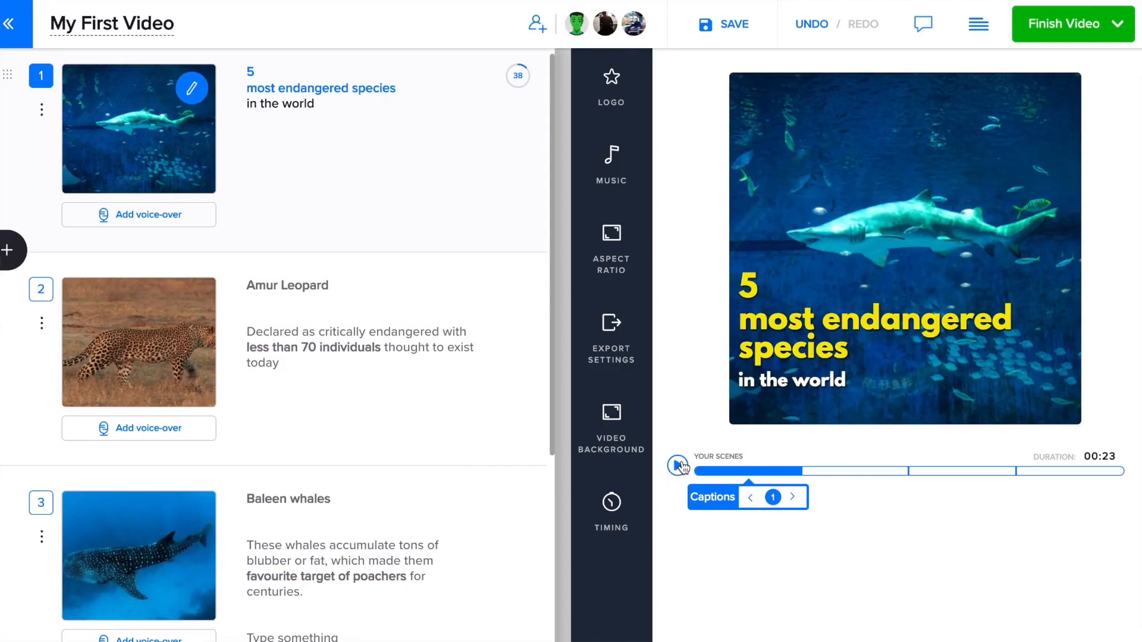
- Pause the preview on the Amur Leopard scene and set its title caption to end at 0:02.9
{"action": "left_click", "coordinate": [678, 466]}
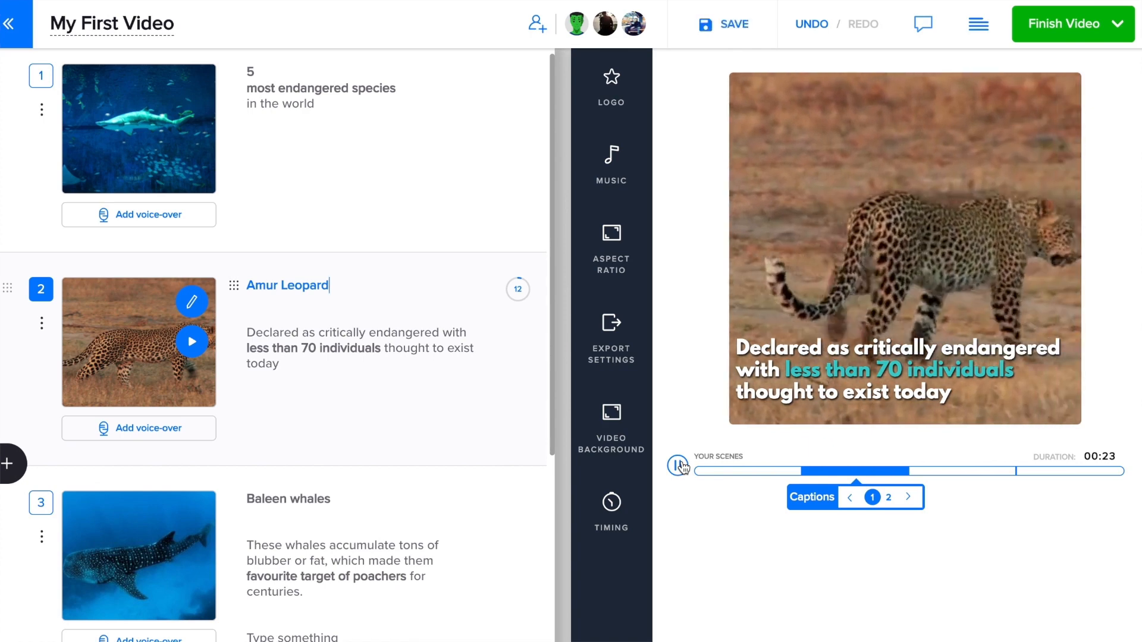
{"action": "left_click", "coordinate": [678, 466]}
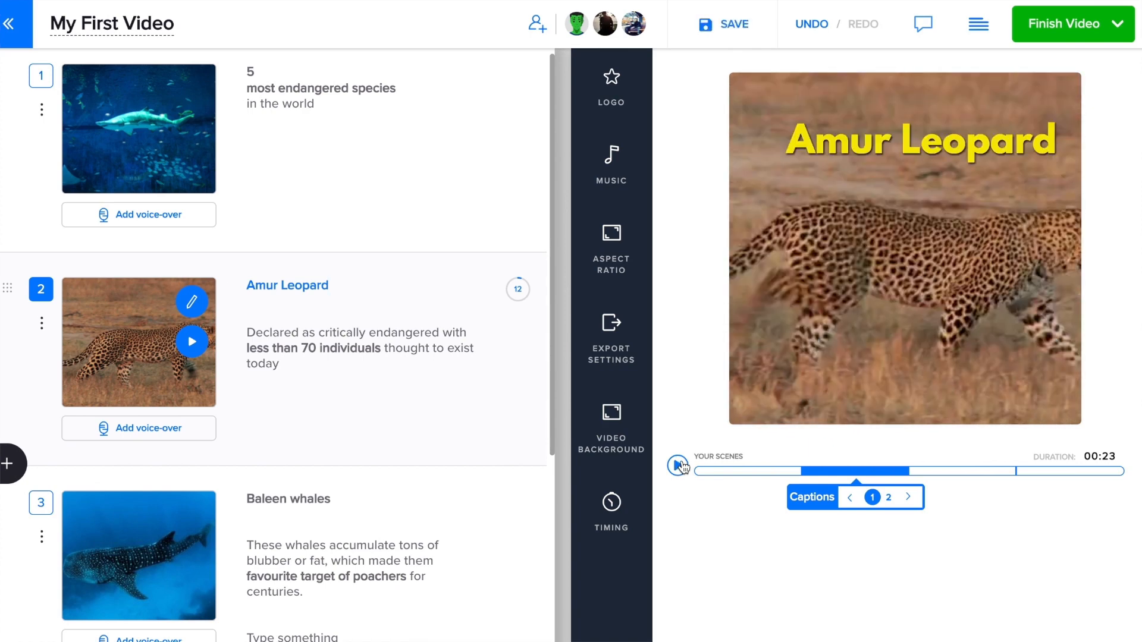
{"action": "left_click", "coordinate": [622, 508]}
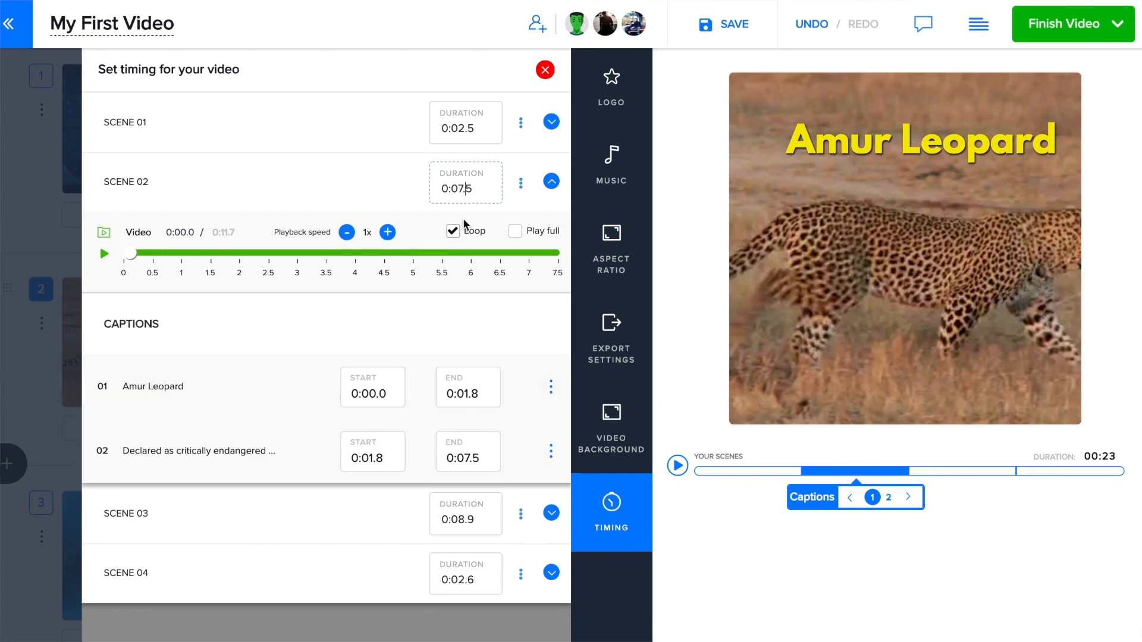
{"action": "left_click", "coordinate": [469, 393]}
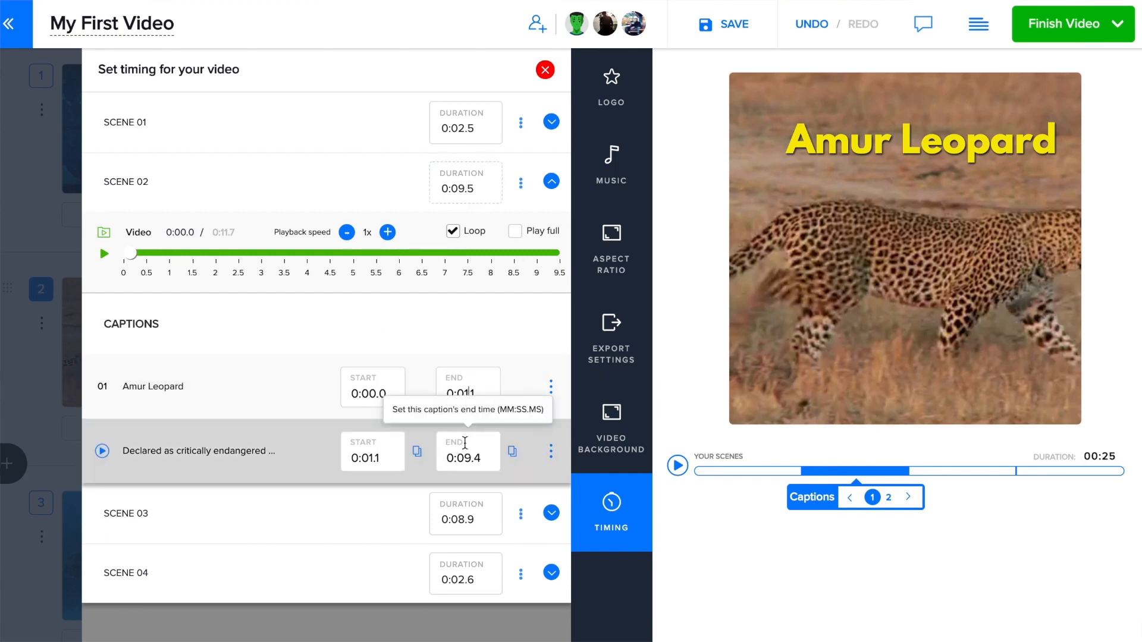
{"action": "type", "text": "0:02.9"}
{"action": "left_click", "coordinate": [372, 458]}
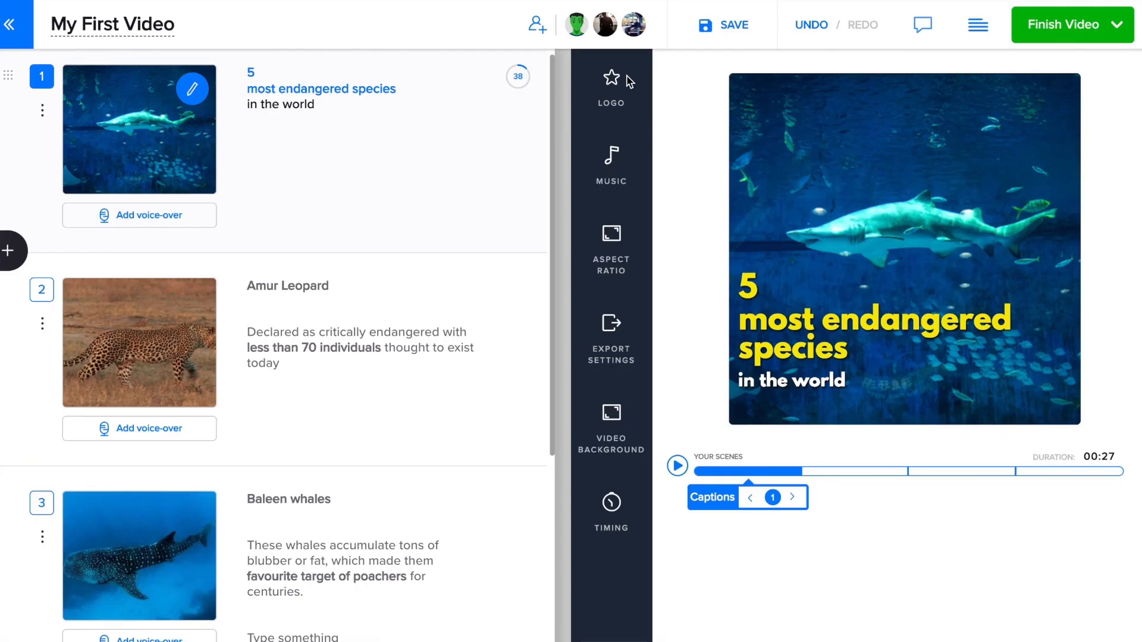
- Upload the panda logo.png as a custom logo and position it top right
{"action": "left_click", "coordinate": [629, 82]}
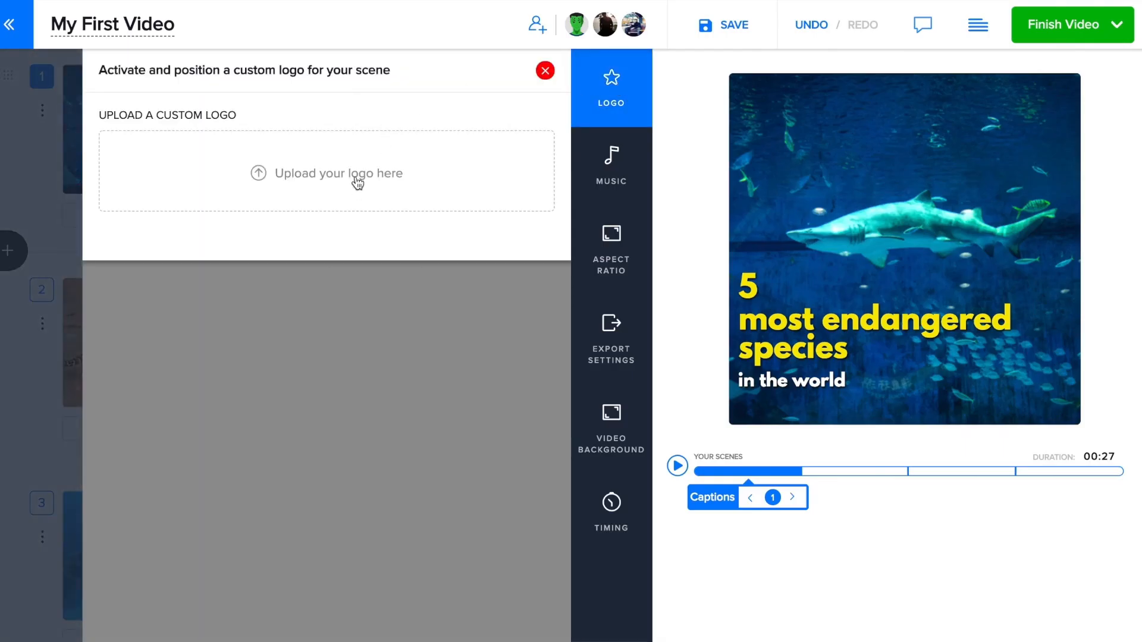
{"action": "left_click", "coordinate": [357, 180]}
{"action": "left_click", "coordinate": [573, 316]}
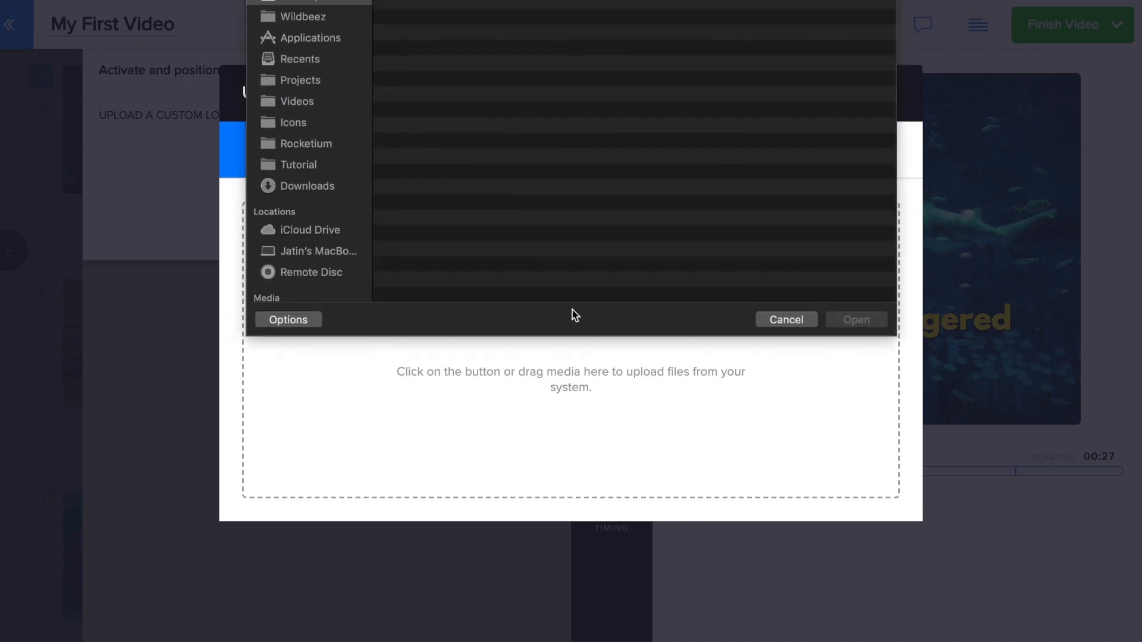
{"action": "left_click", "coordinate": [436, 222]}
{"action": "left_click", "coordinate": [835, 325]}
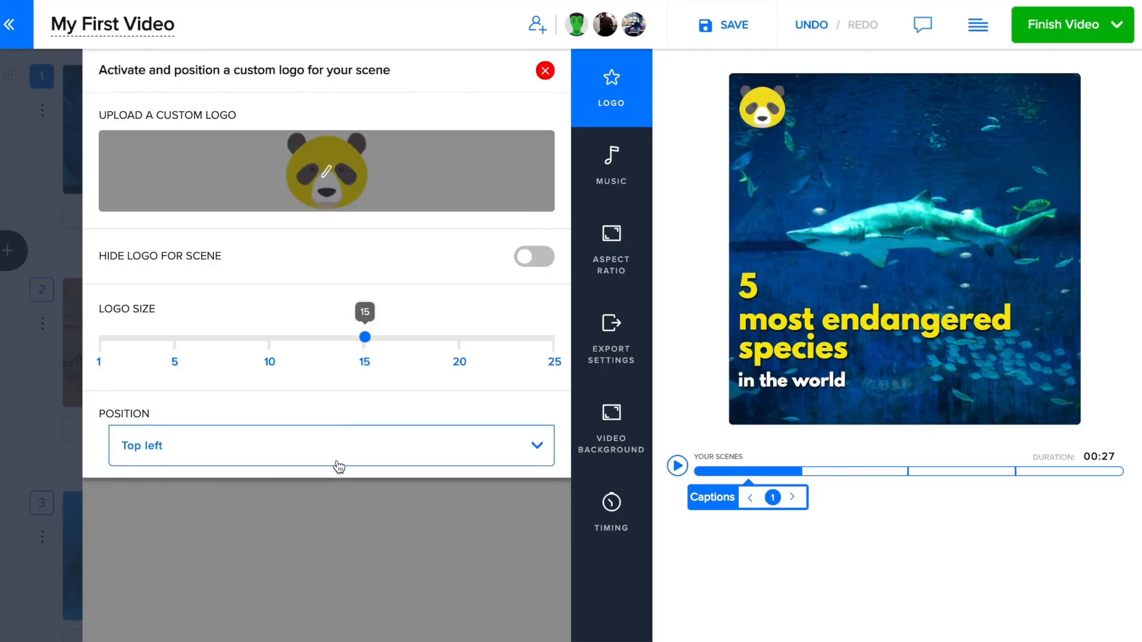
{"action": "left_click", "coordinate": [336, 458]}
{"action": "left_click", "coordinate": [315, 528]}
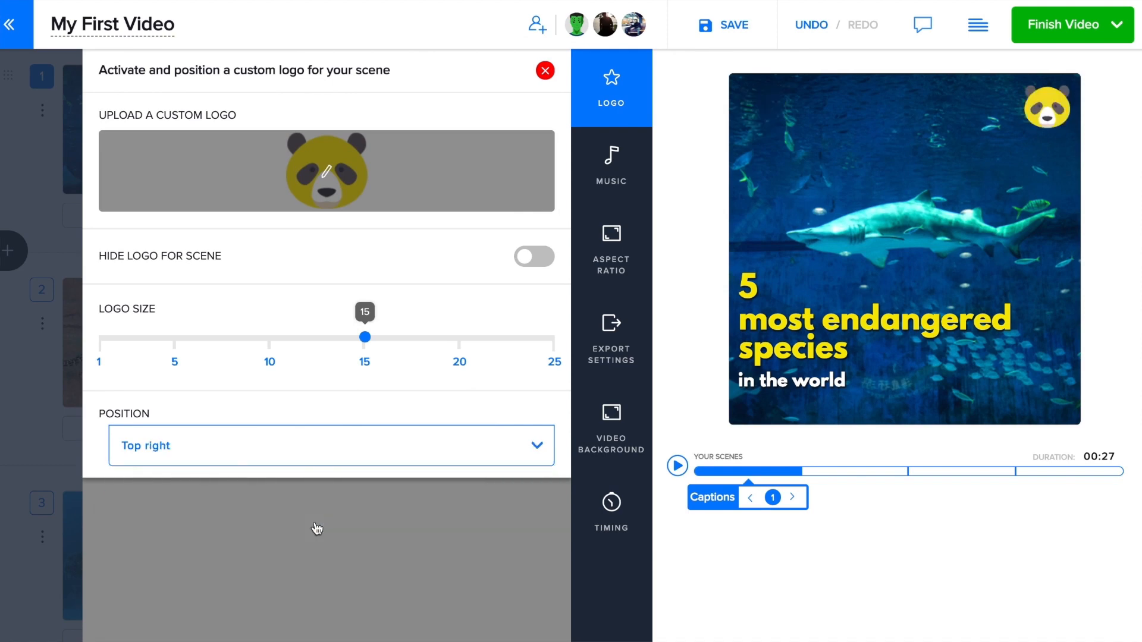
- Set the export resolution to FullHD 1080x1080
{"action": "left_click", "coordinate": [544, 72]}
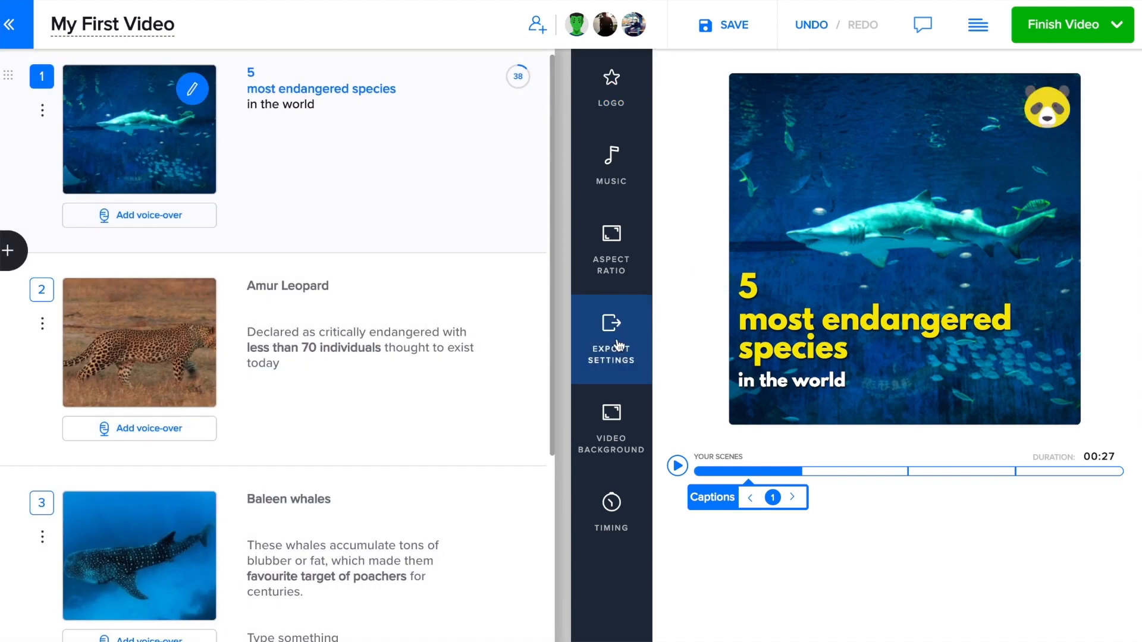
{"action": "left_click", "coordinate": [618, 342]}
{"action": "left_click", "coordinate": [491, 123]}
{"action": "left_click", "coordinate": [517, 178]}
- Name the template 'Wildlife Theme' and export the finished video
{"action": "left_click", "coordinate": [1082, 36]}
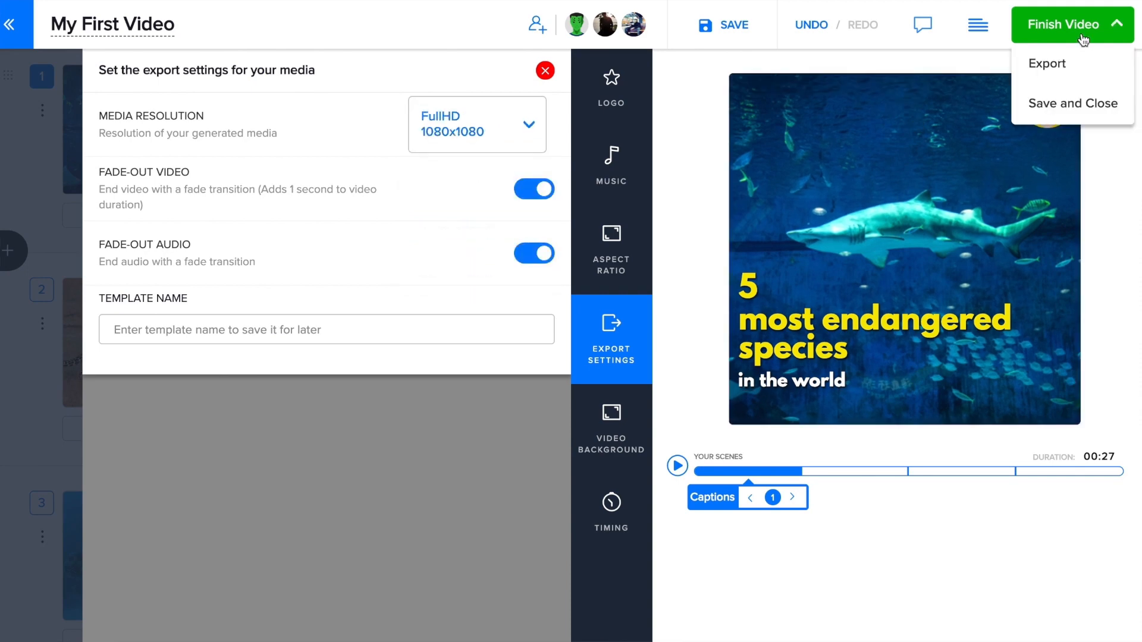
{"action": "left_click", "coordinate": [307, 333]}
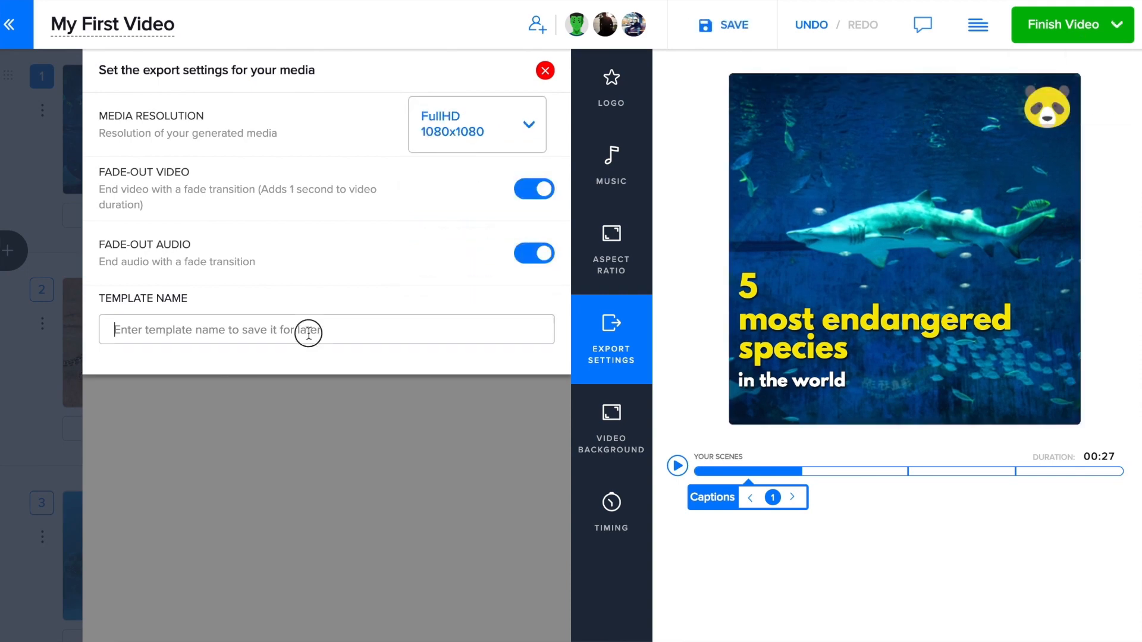
{"action": "type", "text": "Wildlife Theme"}
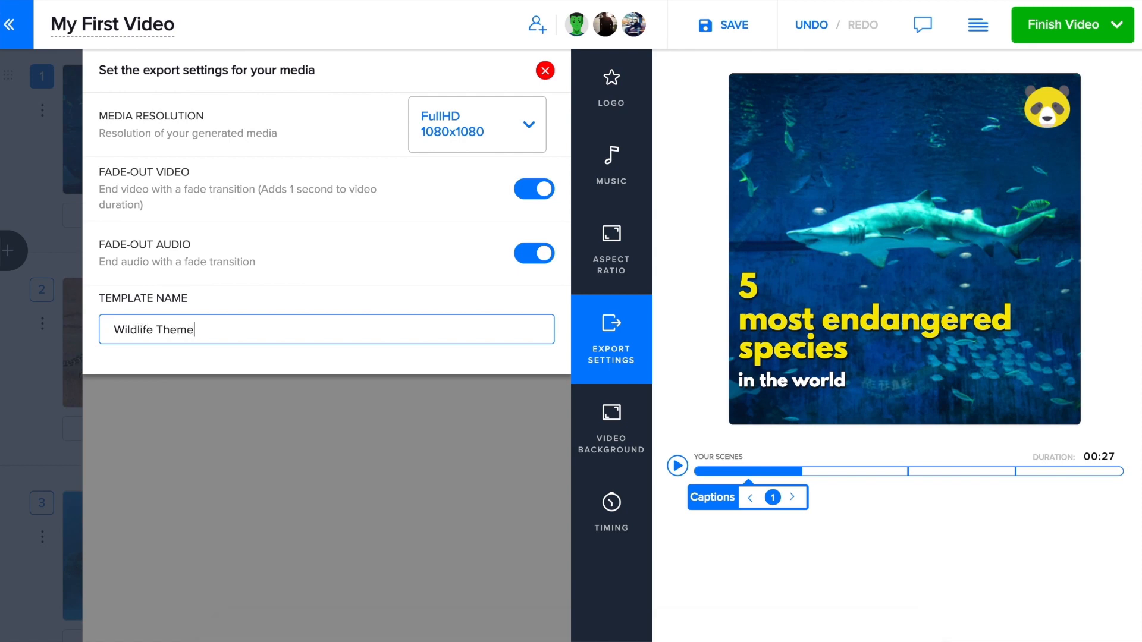
{"action": "left_click", "coordinate": [1064, 24]}
{"action": "left_click", "coordinate": [1048, 60]}
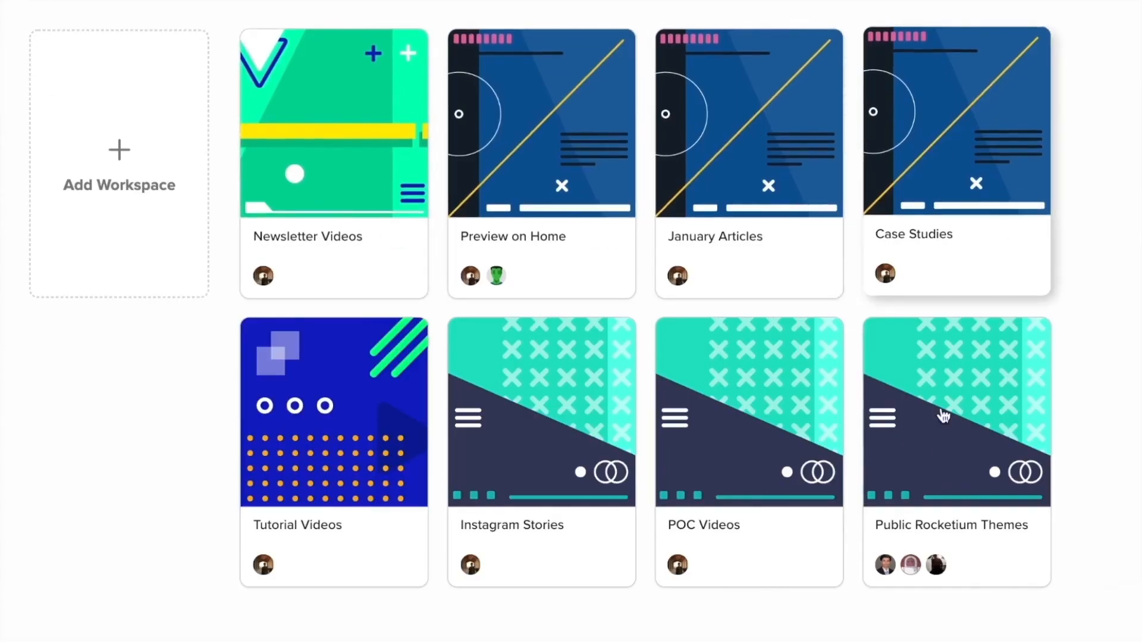
- In the January Articles workspace, invite a new teammate by entering their e-mail address
{"action": "left_click", "coordinate": [732, 202]}
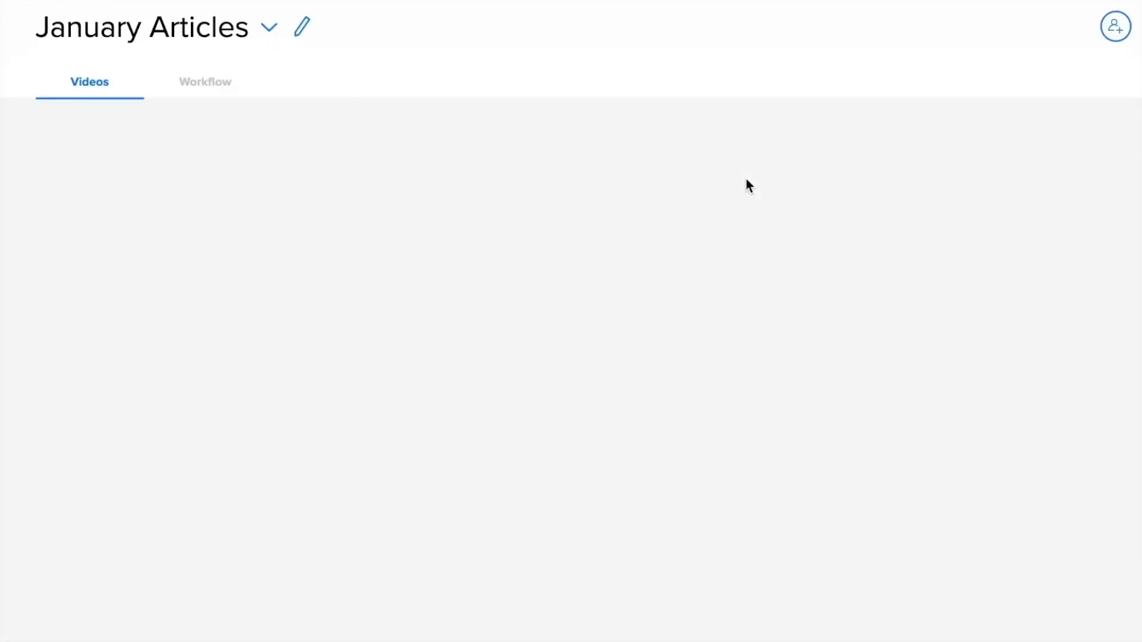
{"action": "left_click", "coordinate": [1115, 26]}
{"action": "left_click", "coordinate": [480, 262]}
{"action": "left_click", "coordinate": [684, 258]}
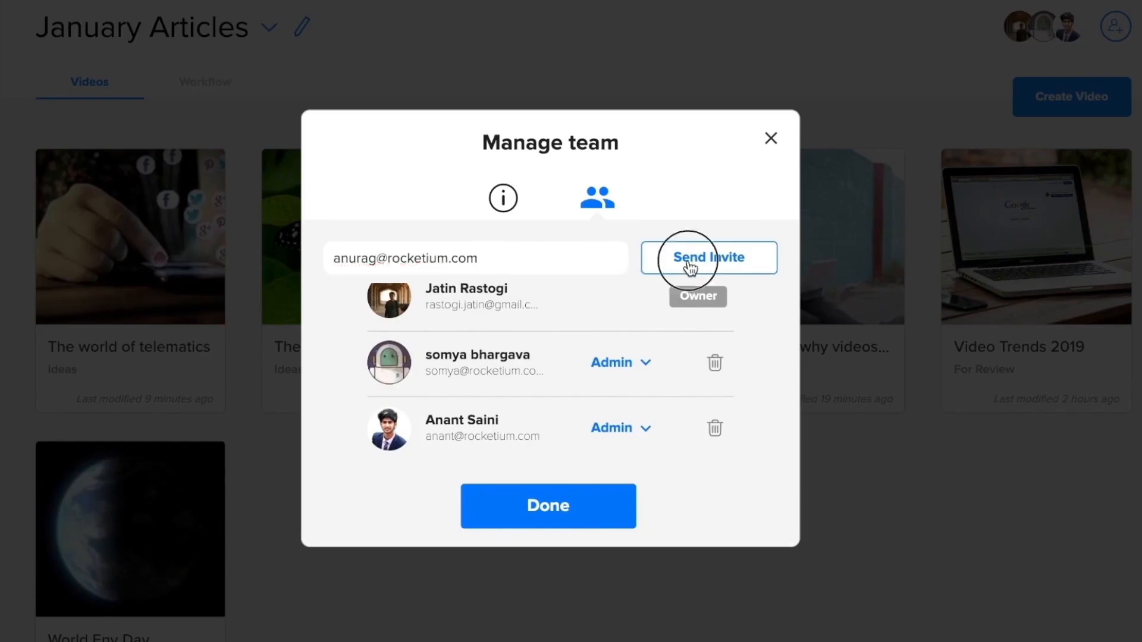
- Move the World Env Day card into the For Review list on the Workflow board
{"action": "left_click", "coordinate": [774, 137]}
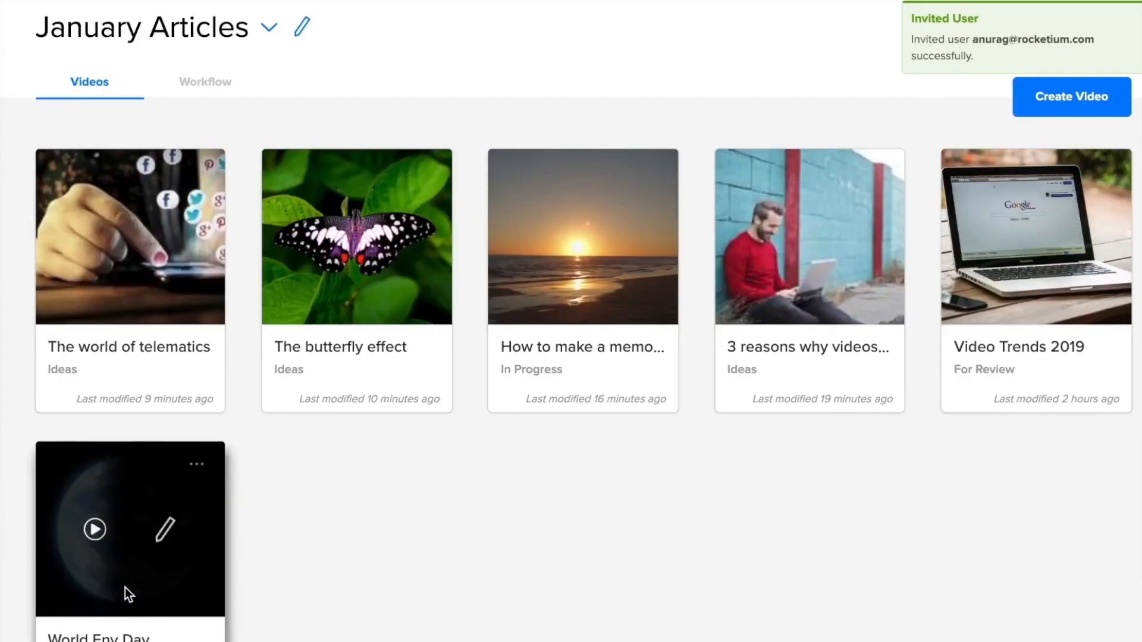
{"action": "left_click", "coordinate": [189, 86]}
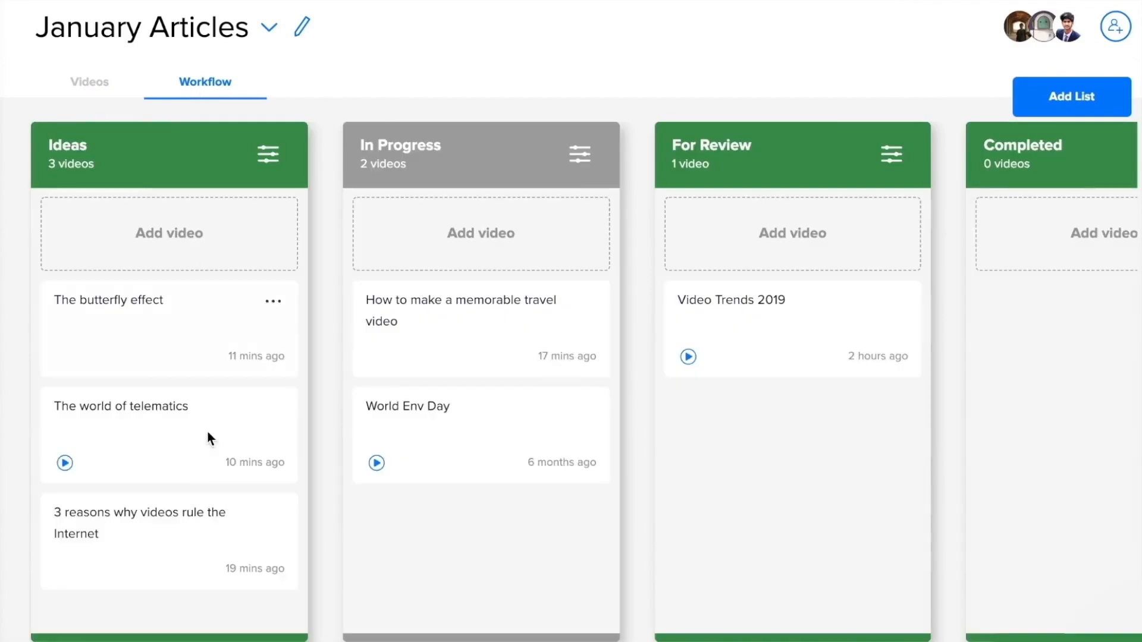
{"action": "left_click_drag", "start_coordinate": [415, 438], "coordinate": [781, 449]}
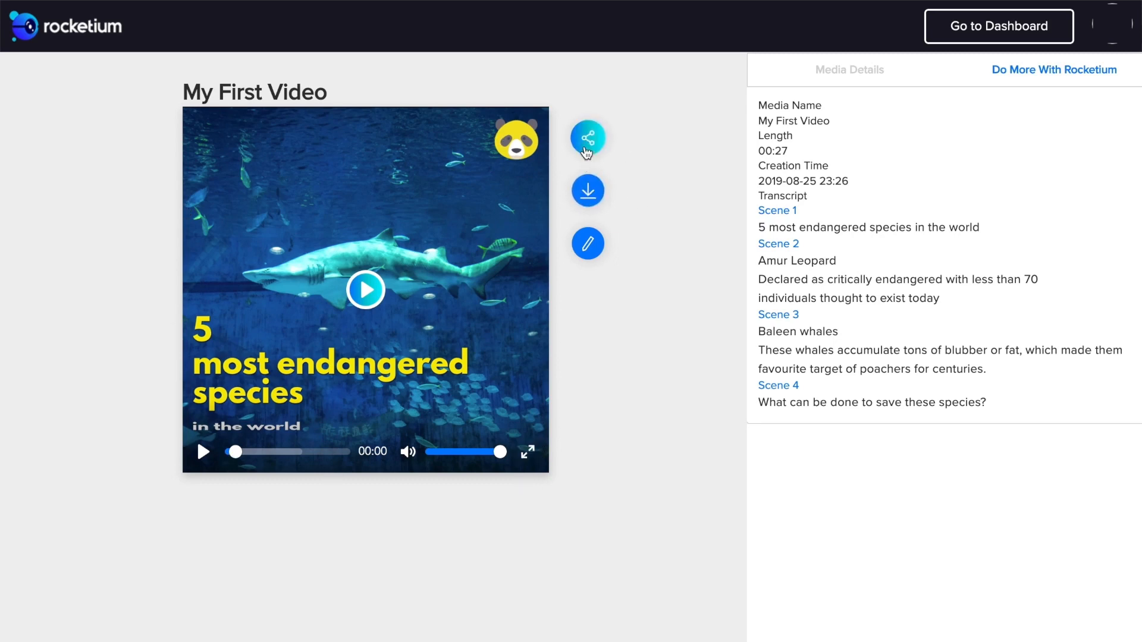
- Copy My First Video's share URL, then browse the E-commerce, Technology and Stories template categories
{"action": "left_click", "coordinate": [587, 150]}
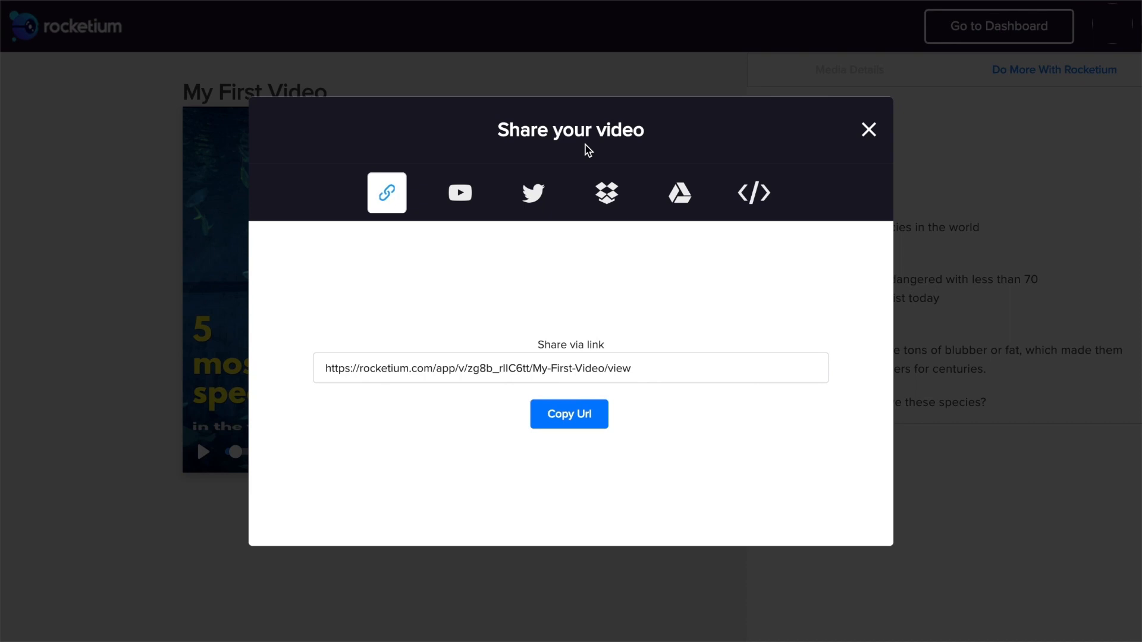
{"action": "left_click", "coordinate": [577, 416]}
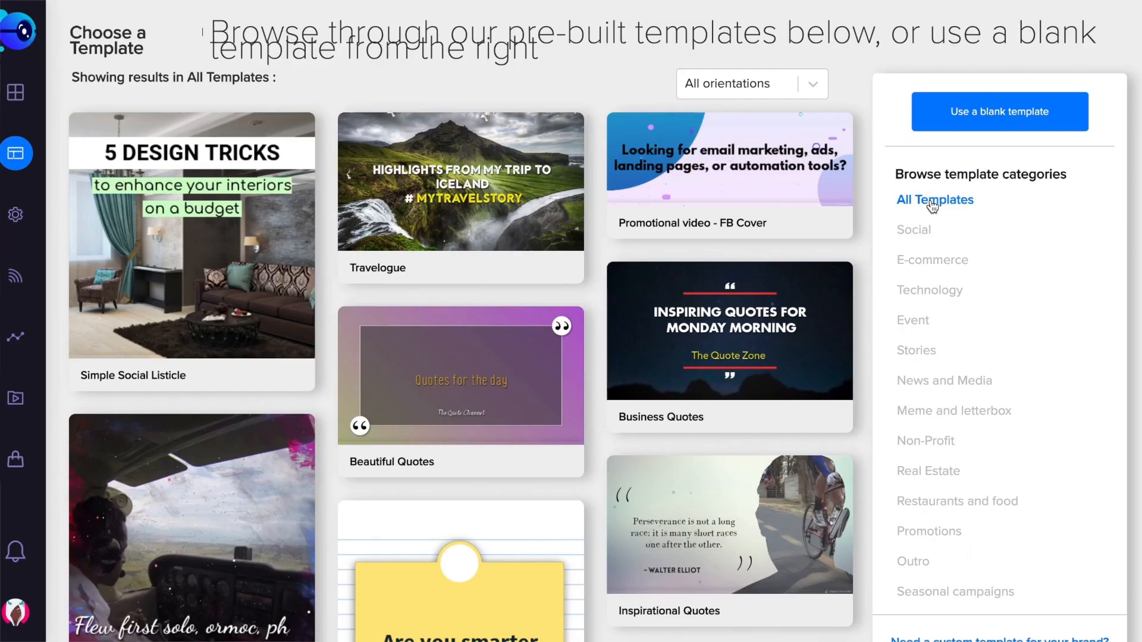
{"action": "left_click", "coordinate": [928, 262]}
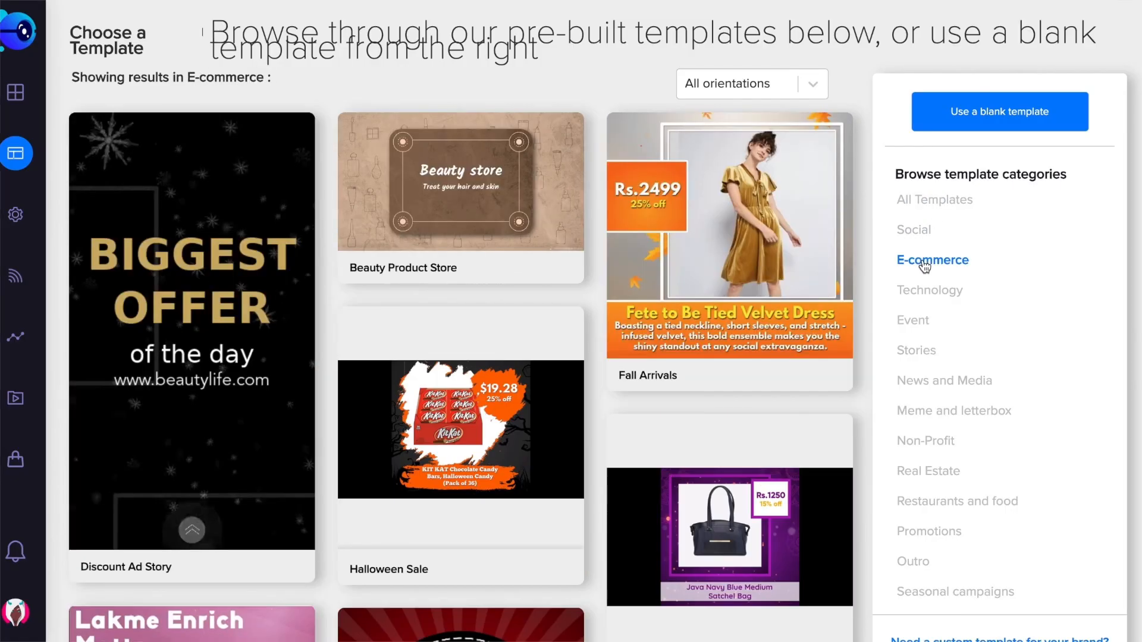
{"action": "left_click", "coordinate": [925, 295]}
{"action": "left_click", "coordinate": [917, 351]}
- Create a video from the Property Collection Instagram Story template and open the SONDER HOMES property details
{"action": "scroll", "coordinate": [918, 355], "scroll_direction": "down", "scroll_amount": 10}
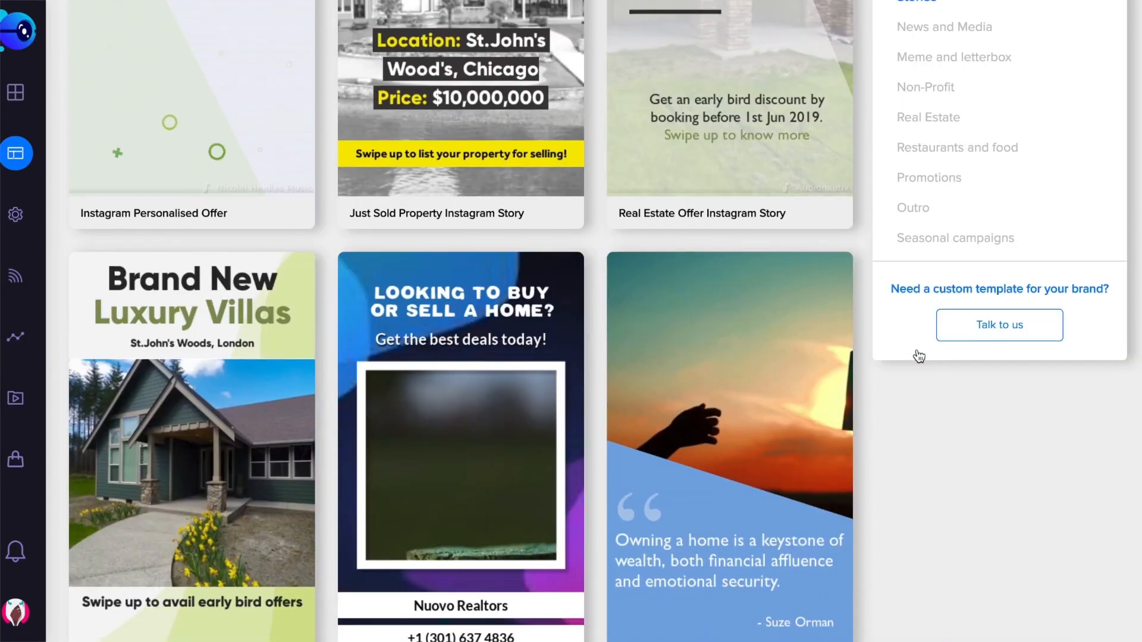
{"action": "scroll", "coordinate": [918, 355], "scroll_direction": "down", "scroll_amount": 7}
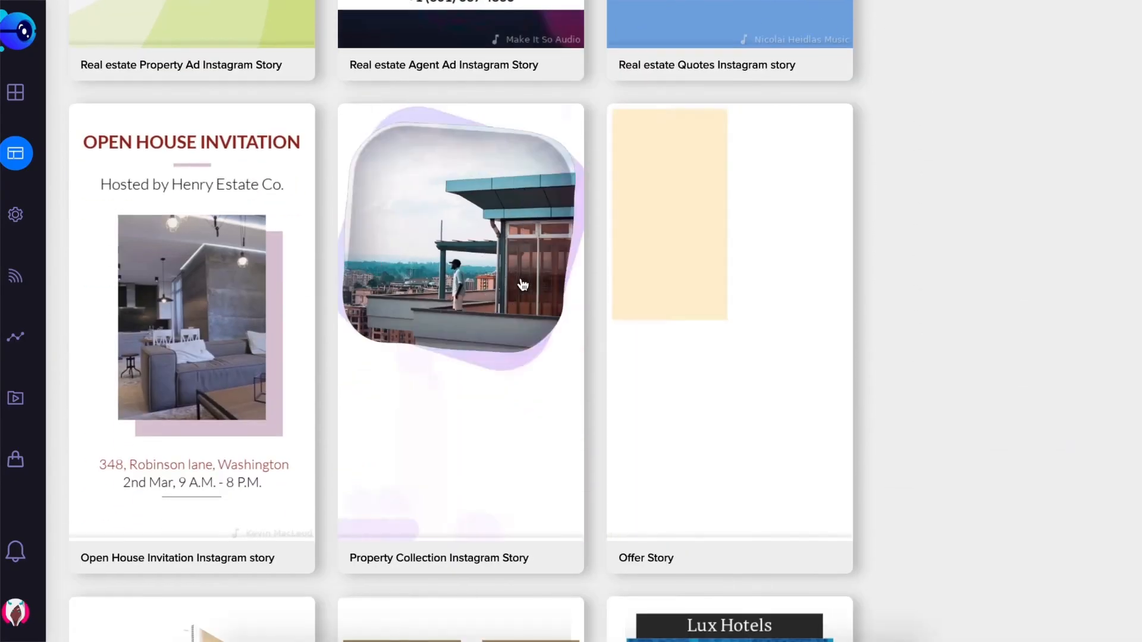
{"action": "left_click", "coordinate": [523, 284]}
{"action": "left_click", "coordinate": [647, 309]}
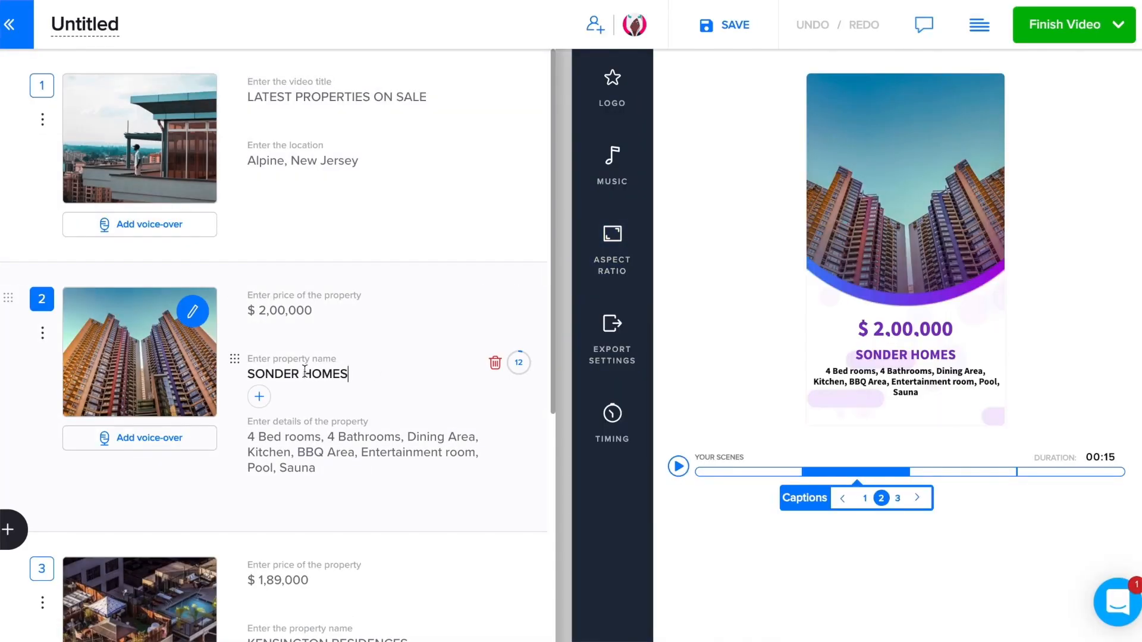
{"action": "left_click", "coordinate": [294, 445]}
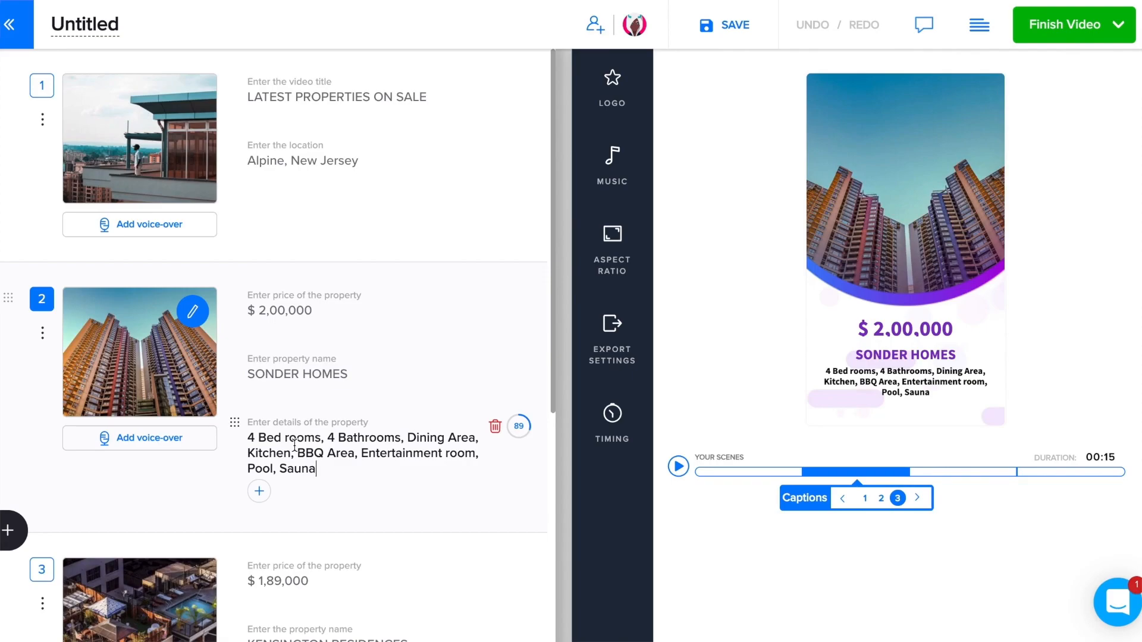